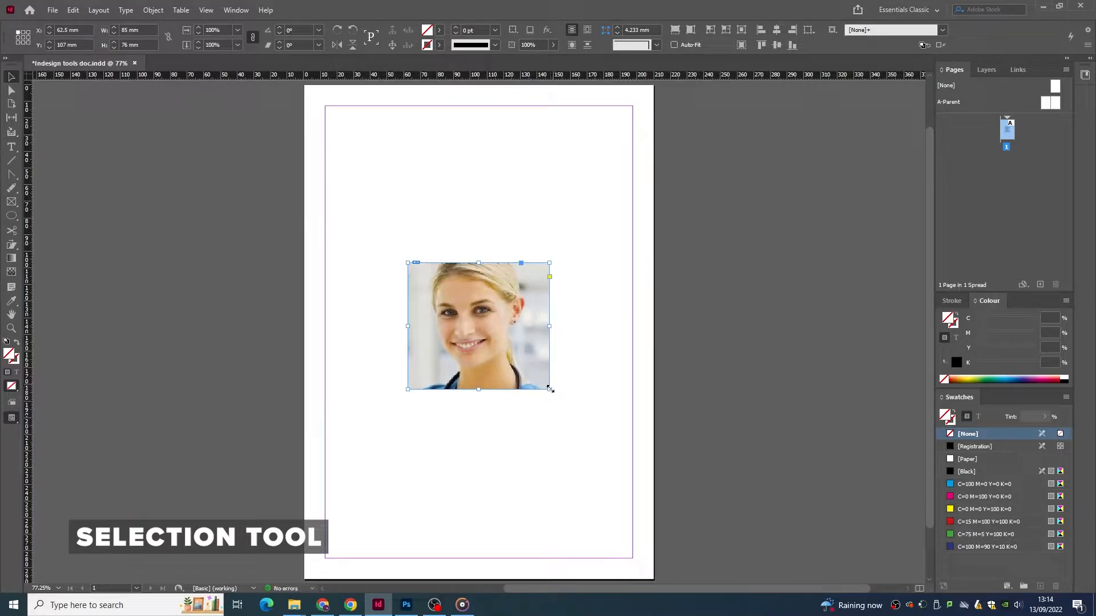
Scale up the portrait photo together with its frame to about 130 × 117 mm and adjust its position on the page
{"action": "left_click_drag", "start_coordinate": [549, 391], "coordinate": [579, 429]}
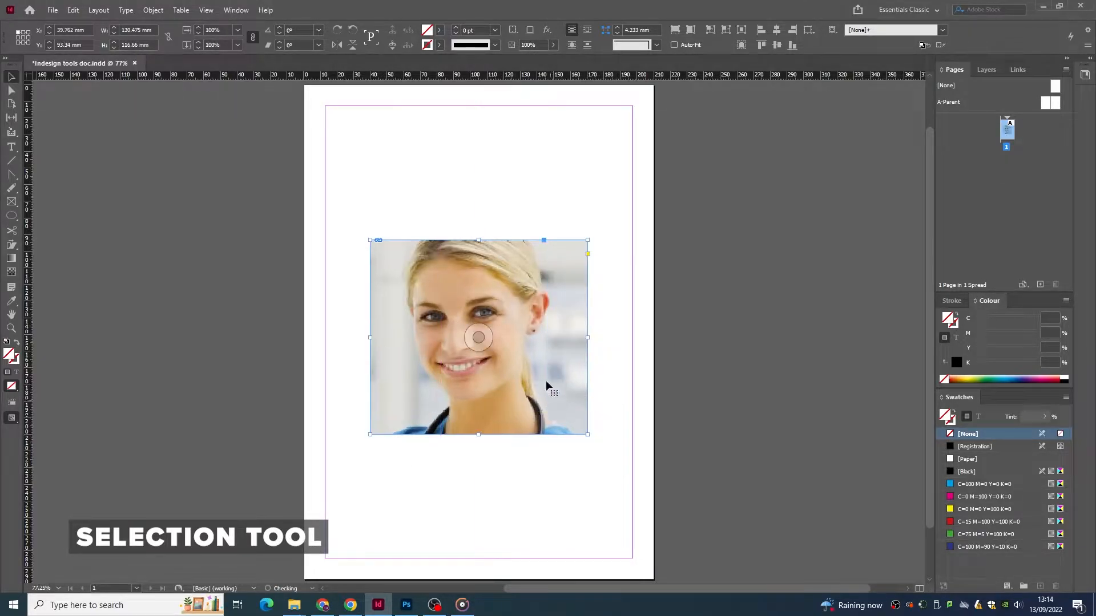
{"action": "left_click_drag", "start_coordinate": [479, 240], "coordinate": [477, 212]}
{"action": "left_click_drag", "start_coordinate": [526, 288], "coordinate": [536, 301]}
Crop the portrait by moving in its frame edges to about 96.5 × 93.5 mm, and extend the lower edge back down
{"action": "left_click_drag", "start_coordinate": [478, 221], "coordinate": [478, 249]}
{"action": "left_click_drag", "start_coordinate": [359, 347], "coordinate": [394, 346]}
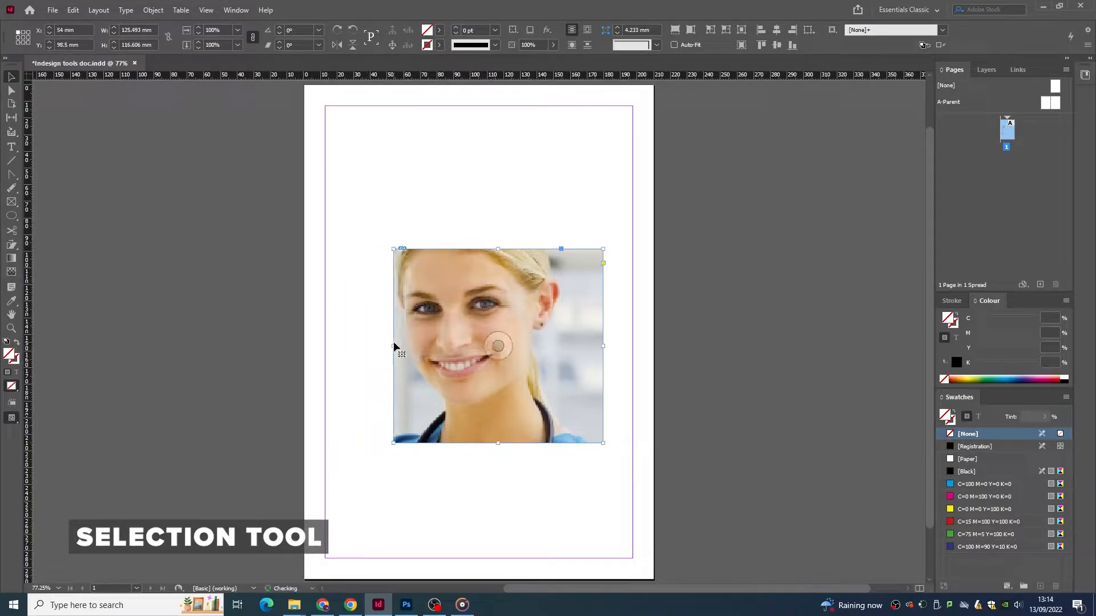
{"action": "left_click_drag", "start_coordinate": [498, 443], "coordinate": [498, 404]}
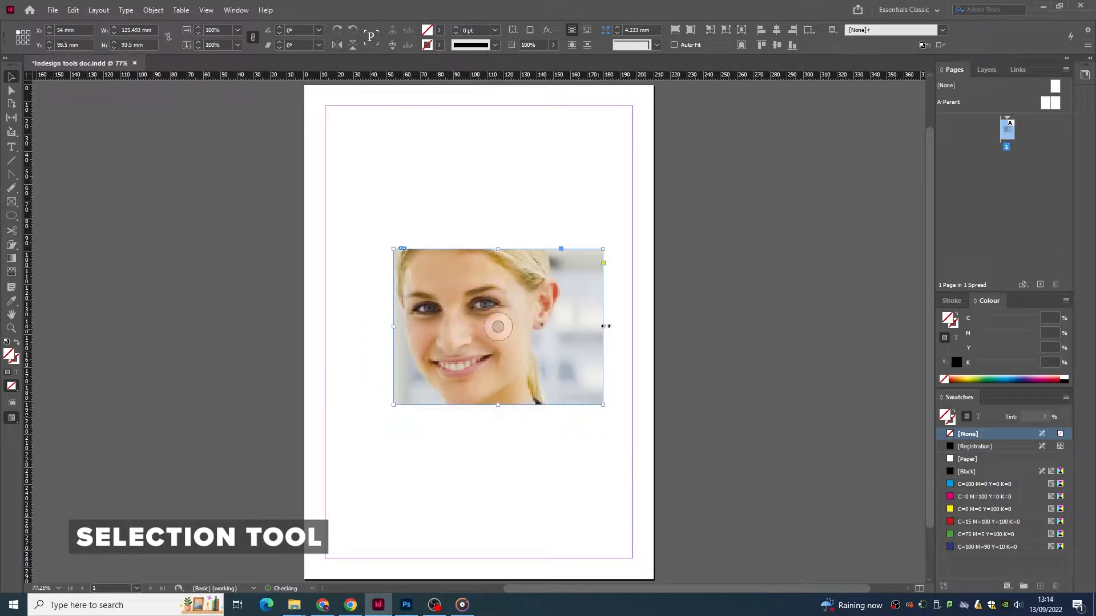
{"action": "left_click_drag", "start_coordinate": [603, 328], "coordinate": [554, 328]}
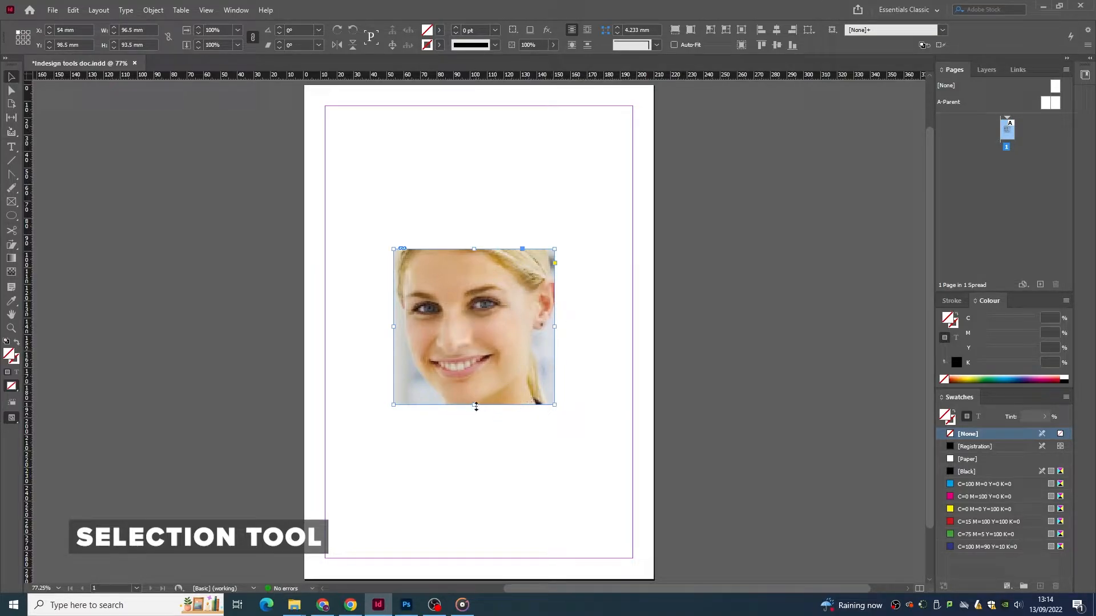
{"action": "left_click_drag", "start_coordinate": [474, 404], "coordinate": [476, 442]}
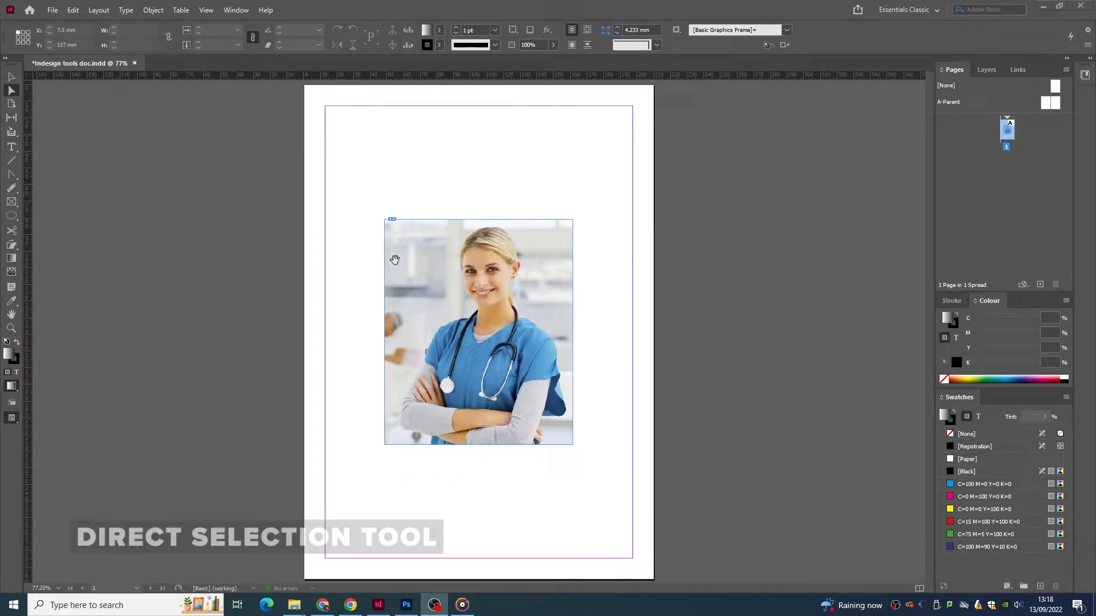
Reshape the nurse photo's rectangular frame into an irregular four-sided shape by moving its corner points individually with the Direct Selection tool
{"action": "left_click", "coordinate": [394, 253]}
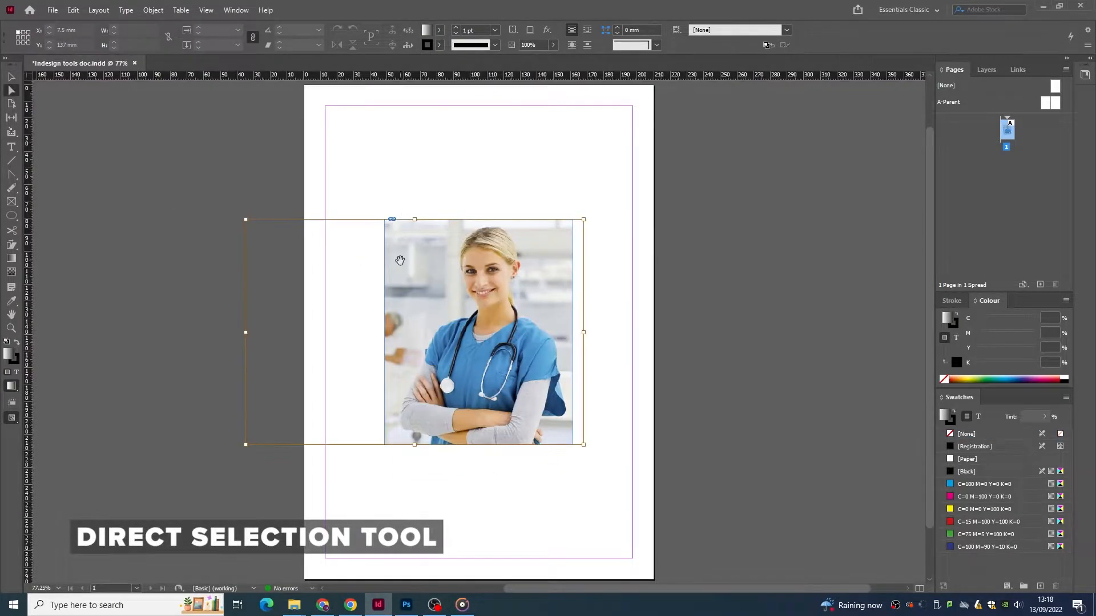
{"action": "left_click", "coordinate": [432, 465]}
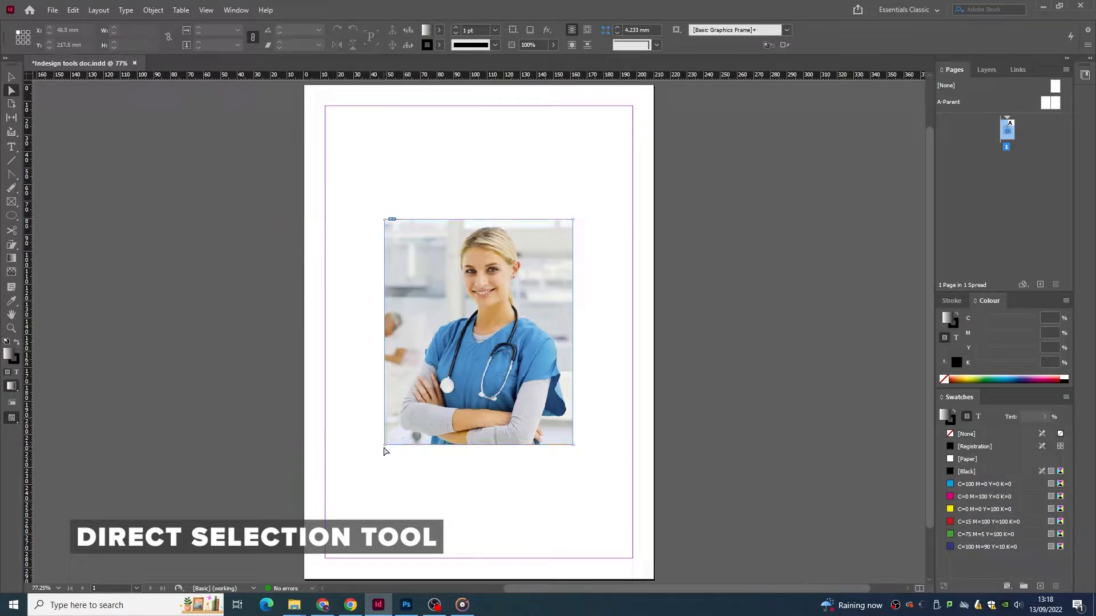
{"action": "left_click_drag", "start_coordinate": [384, 445], "coordinate": [439, 375]}
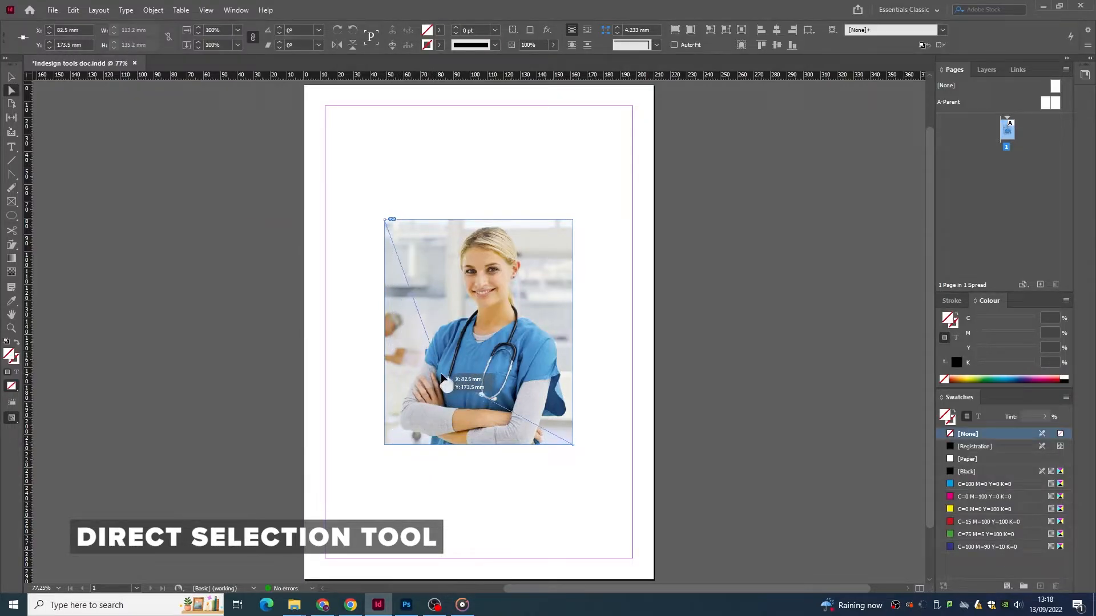
{"action": "left_click_drag", "start_coordinate": [573, 220], "coordinate": [533, 263]}
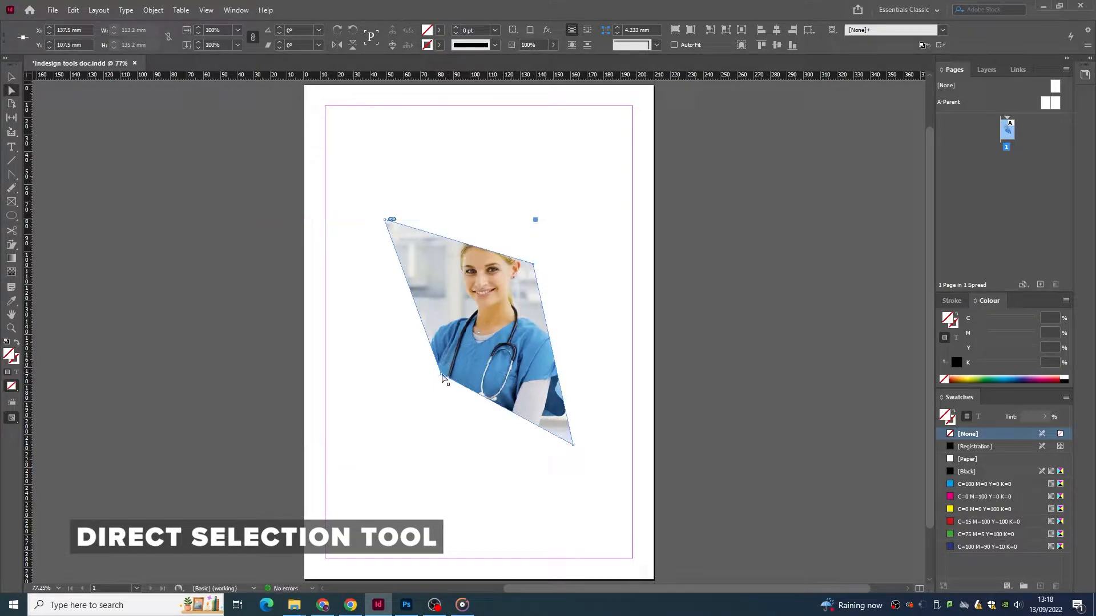
{"action": "left_click_drag", "start_coordinate": [440, 376], "coordinate": [373, 383]}
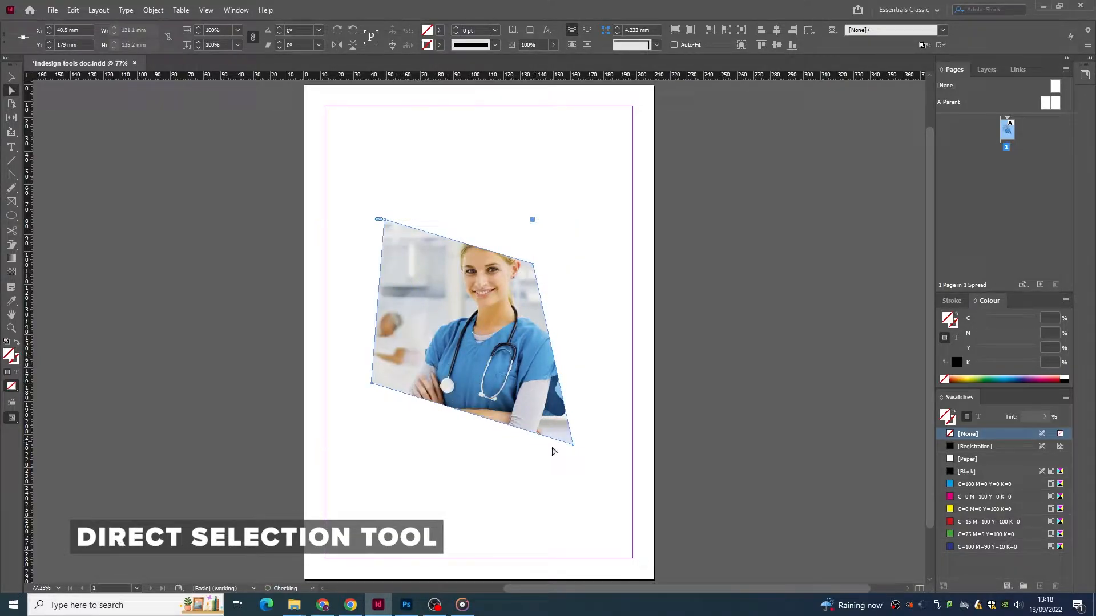
{"action": "left_click_drag", "start_coordinate": [574, 445], "coordinate": [538, 387]}
{"action": "left_click_drag", "start_coordinate": [535, 266], "coordinate": [557, 240]}
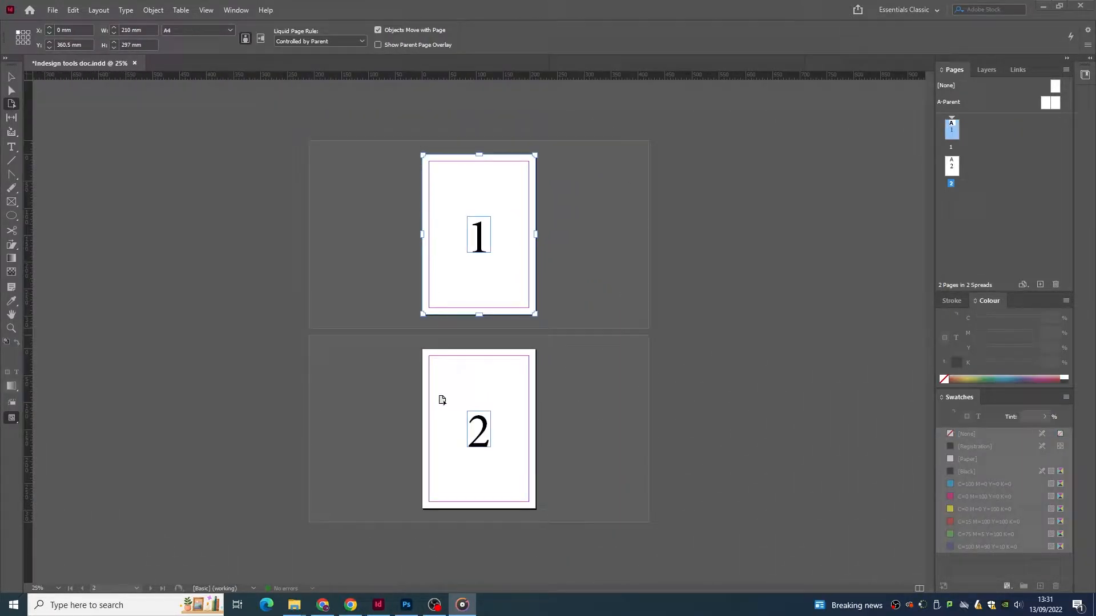
Use the Page tool to select pages 1 and 2 one at a time and both together
{"action": "left_click", "coordinate": [442, 408]}
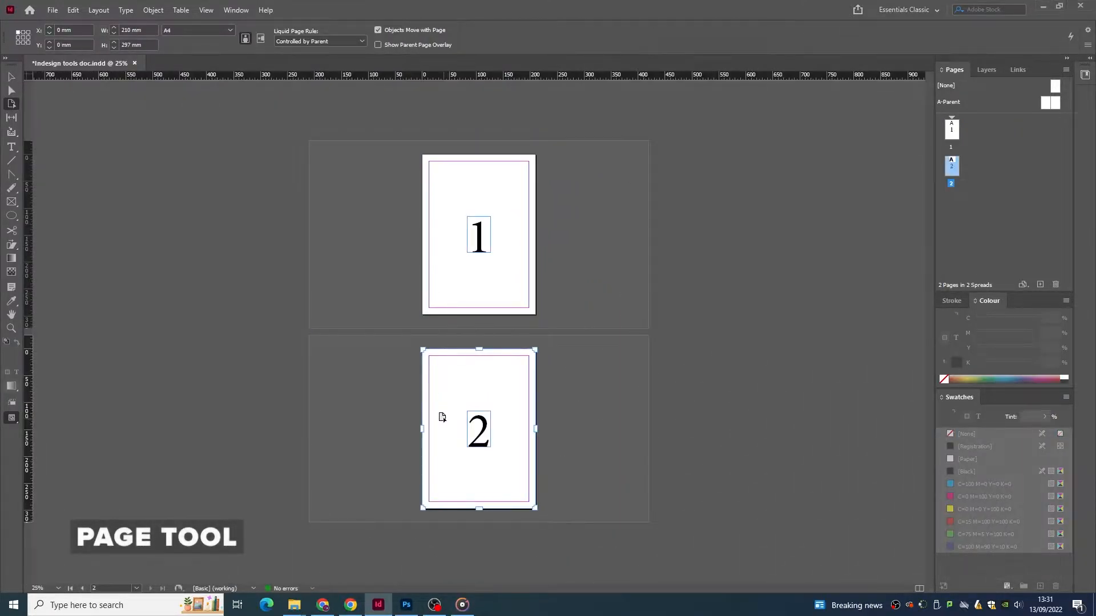
{"action": "left_click", "coordinate": [446, 260]}
{"action": "left_click", "coordinate": [447, 396]}
{"action": "left_click", "coordinate": [449, 179], "text": "shift"}
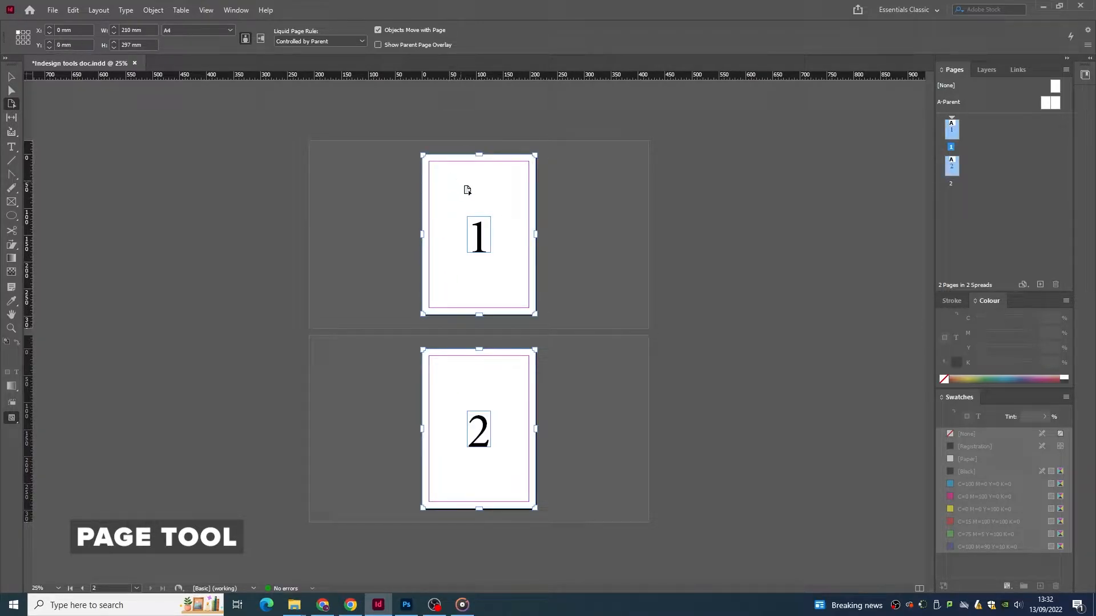
{"action": "left_click", "coordinate": [511, 394]}
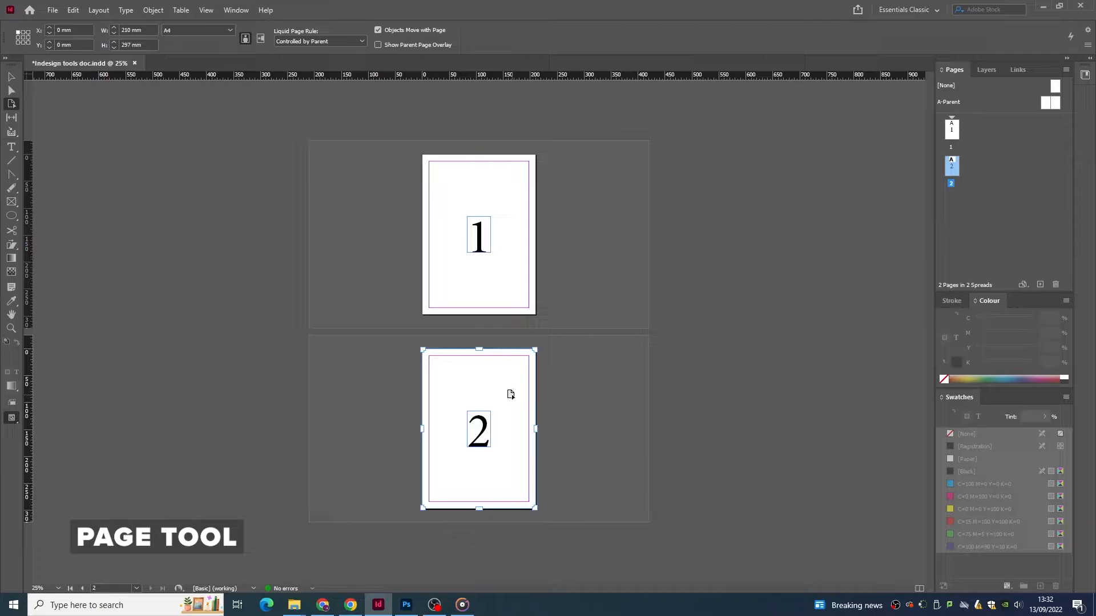
Reorder the document so that the page showing the number 1 comes after the page showing 2
{"action": "left_click", "coordinate": [514, 265]}
{"action": "left_click_drag", "start_coordinate": [962, 170], "coordinate": [951, 182]}
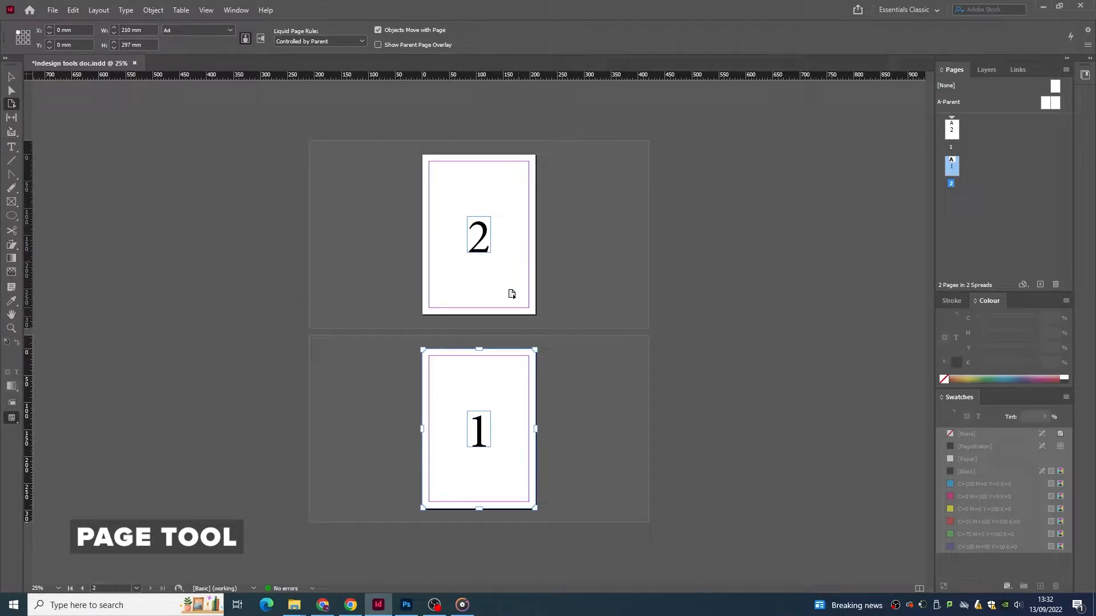
Switch the first page, showing the number 2, to landscape orientation and back to portrait
{"action": "left_click", "coordinate": [490, 248]}
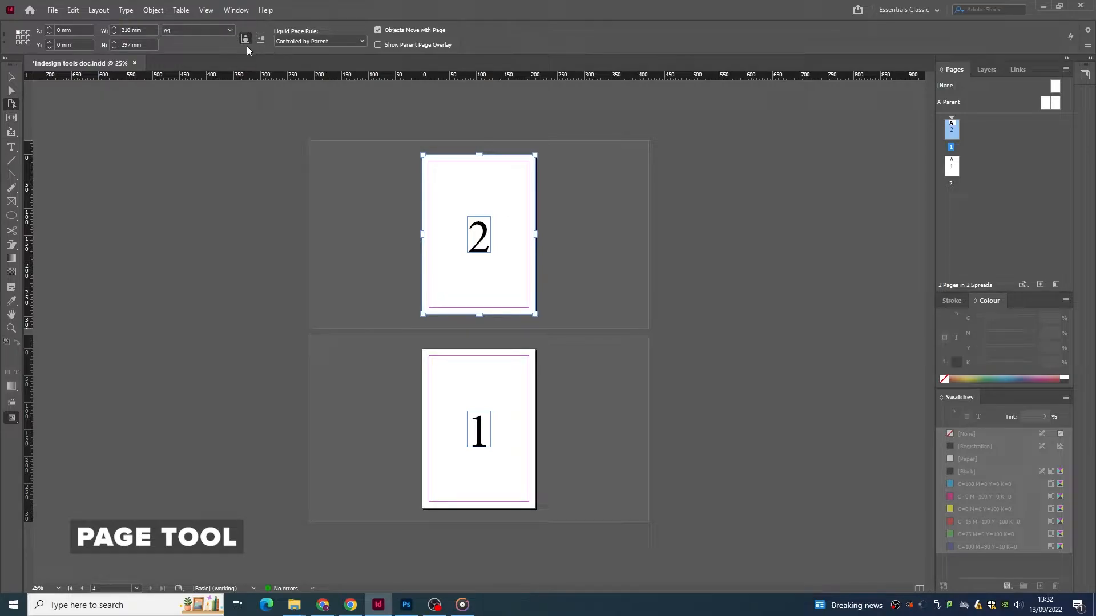
{"action": "left_click", "coordinate": [260, 38]}
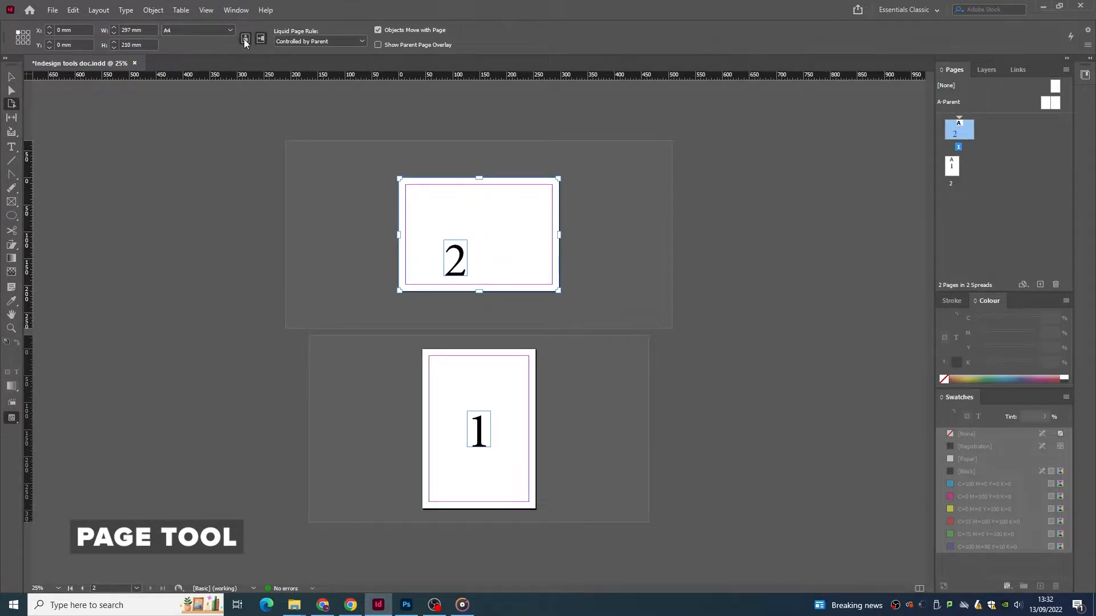
{"action": "left_click", "coordinate": [244, 39]}
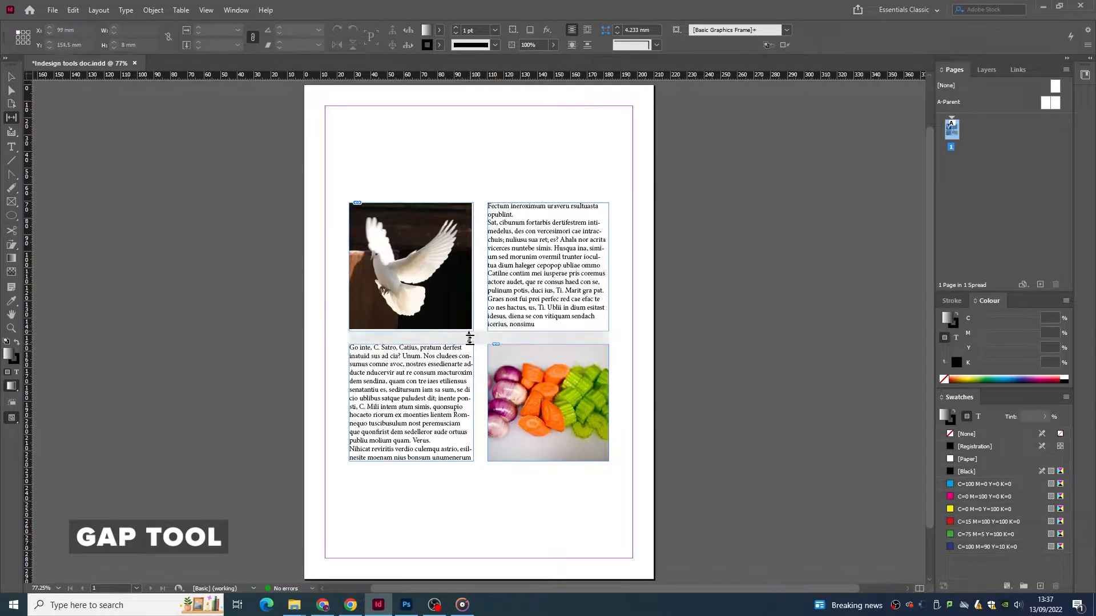
Use the Gap tool to shift the row and column gaps between the four frames and extend the lower two frames downward
{"action": "left_click_drag", "start_coordinate": [469, 339], "coordinate": [472, 295]}
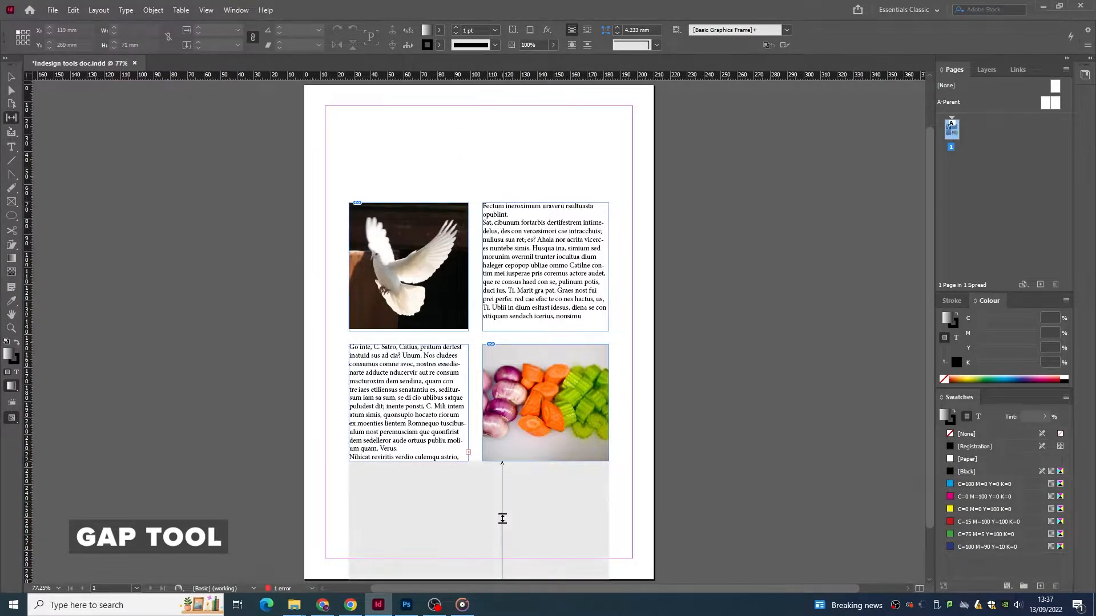
{"action": "mouse_move", "coordinate": [502, 518]}
{"action": "left_mouse_down"}
{"action": "mouse_move", "coordinate": [502, 551]}
{"action": "mouse_move", "coordinate": [504, 481]}
{"action": "mouse_move", "coordinate": [504, 531]}
{"action": "left_mouse_up"}
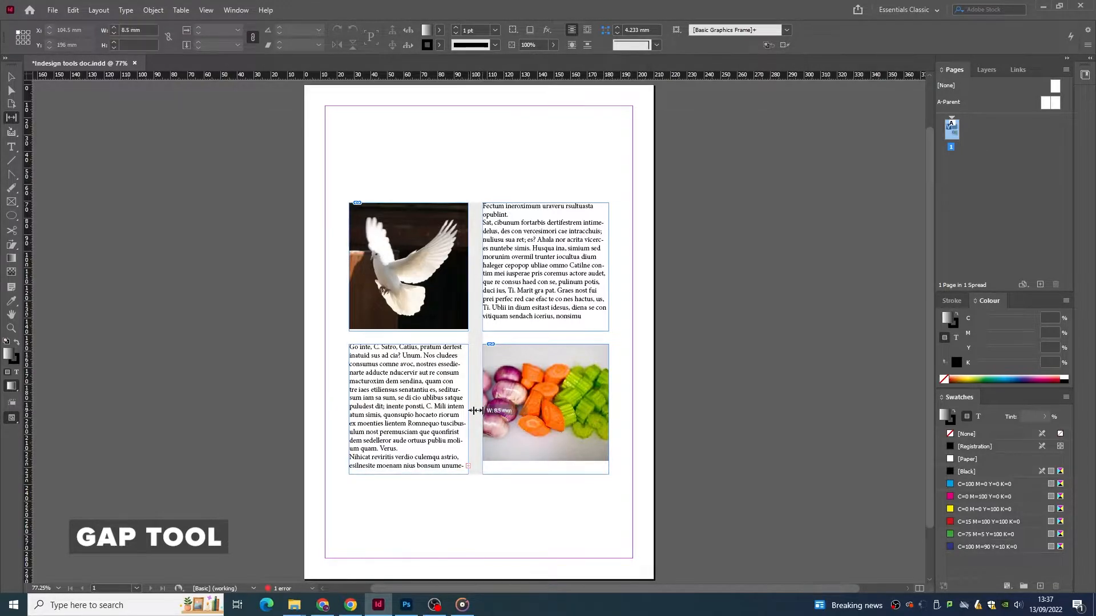
{"action": "left_click_drag", "start_coordinate": [475, 410], "coordinate": [511, 410]}
{"action": "left_click_drag", "start_coordinate": [454, 337], "coordinate": [451, 313]}
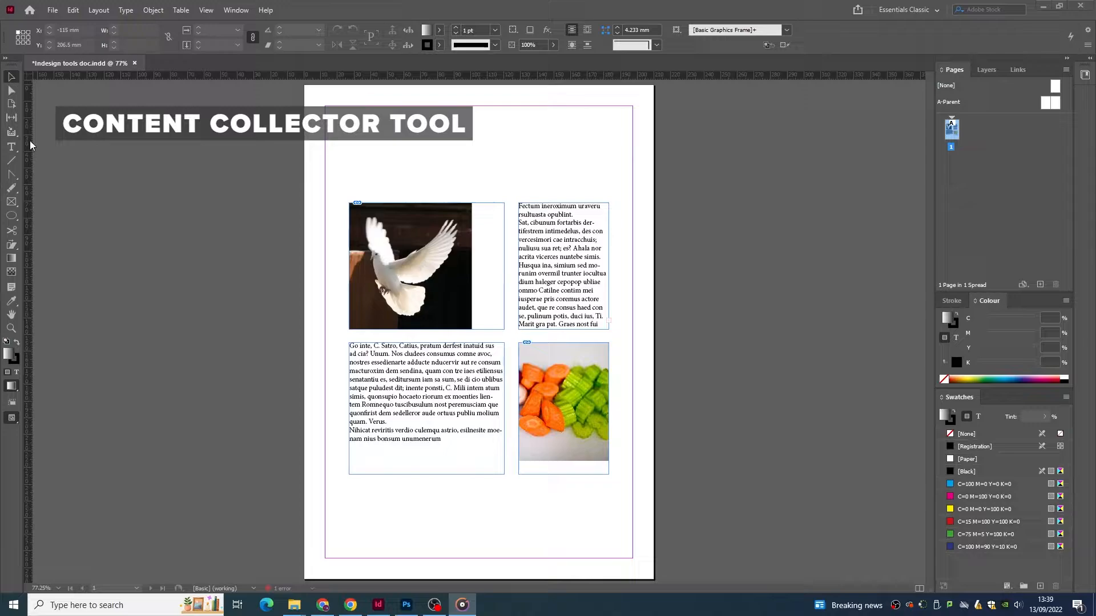
Collect the dove image, both text frames and the vegetable image with the Content Collector tool
{"action": "left_click", "coordinate": [10, 133]}
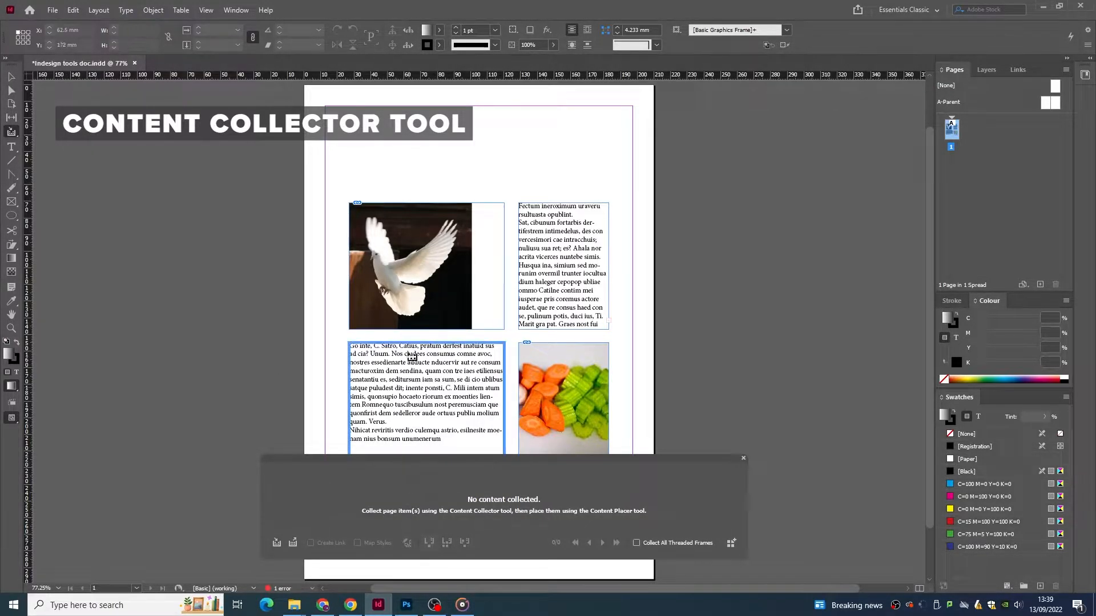
{"action": "left_click", "coordinate": [413, 282]}
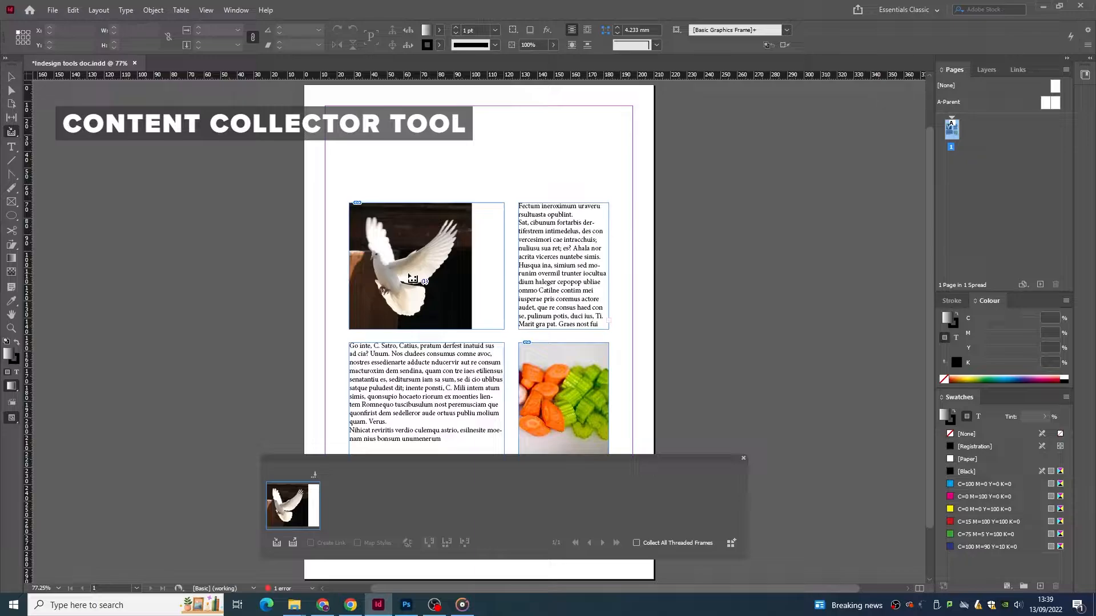
{"action": "left_click", "coordinate": [555, 267]}
{"action": "left_click", "coordinate": [467, 392]}
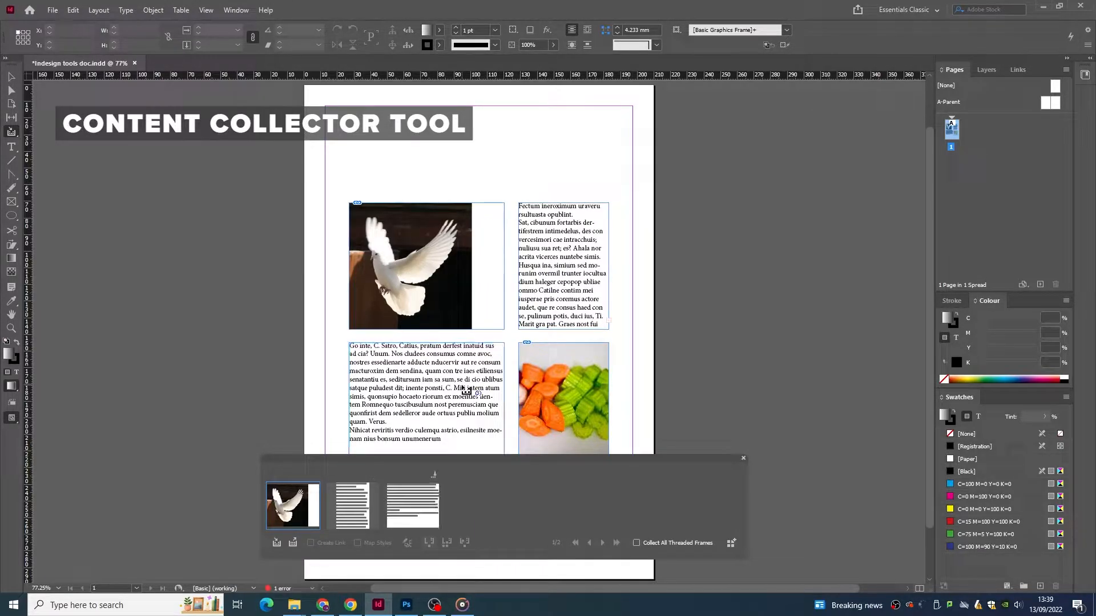
{"action": "left_click", "coordinate": [572, 370]}
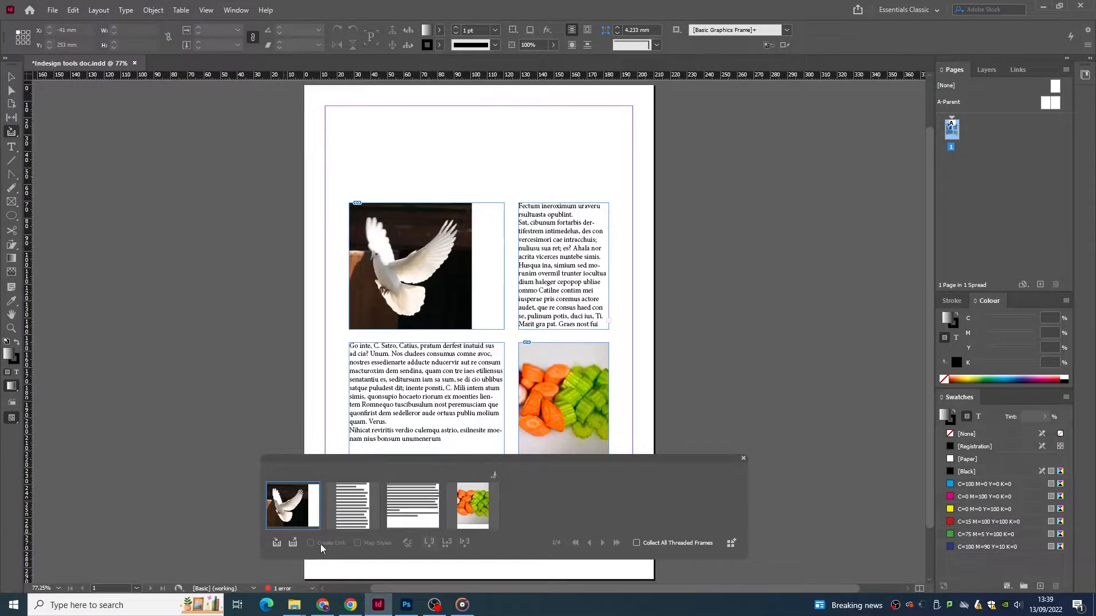
Place the collected dove image, two text frames and vegetable image in a two-by-two arrangement on page 2 with the Content Placer tool
{"action": "left_click", "coordinate": [293, 542]}
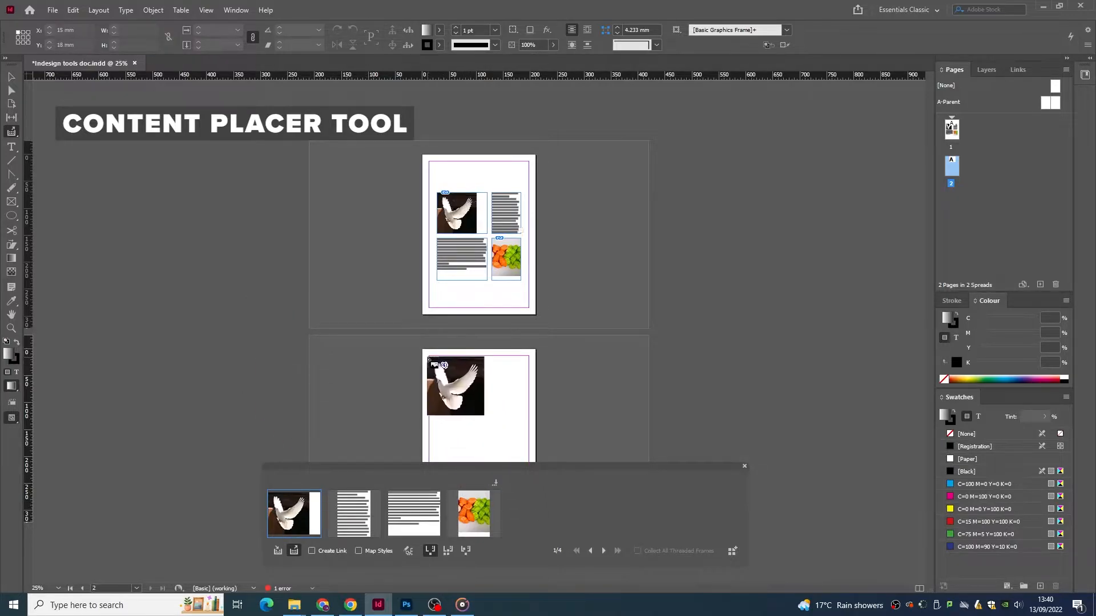
{"action": "left_click", "coordinate": [429, 358]}
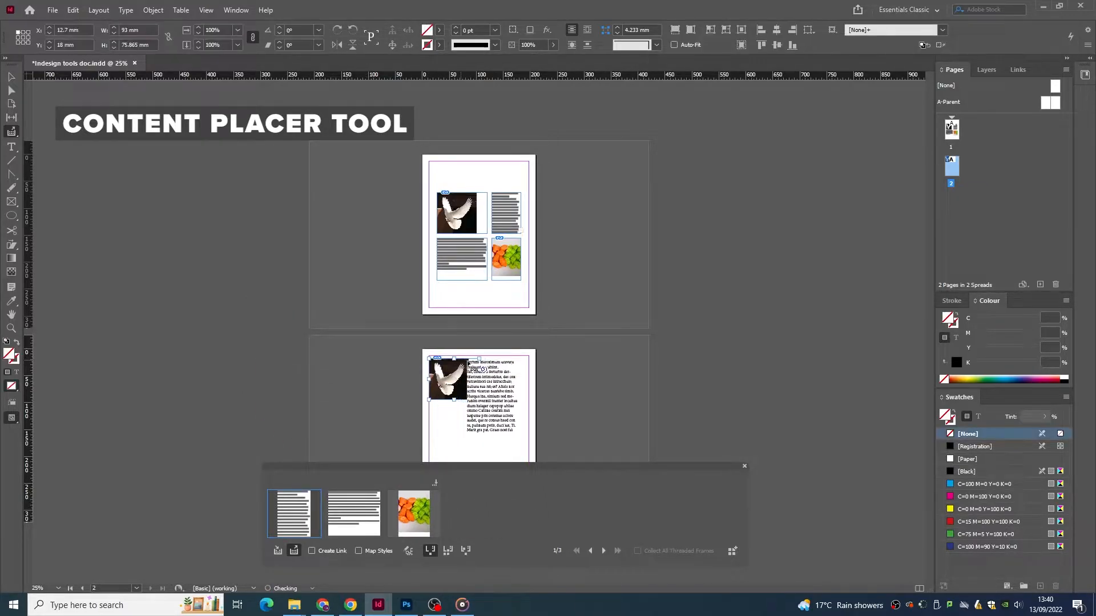
{"action": "left_click", "coordinate": [492, 362]}
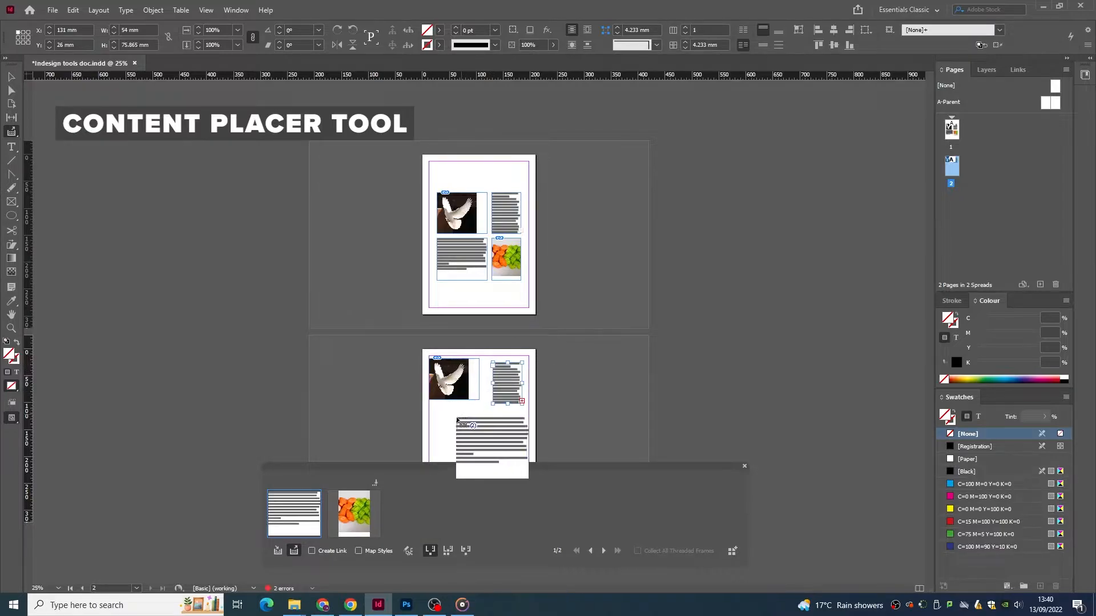
{"action": "left_click", "coordinate": [435, 424]}
{"action": "left_click", "coordinate": [502, 430]}
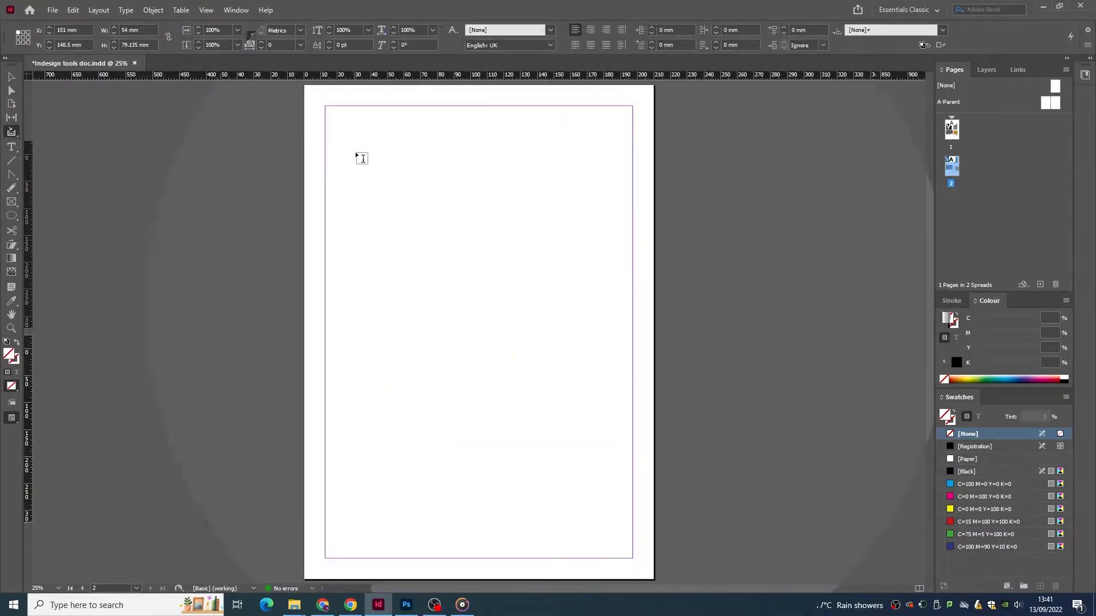
Create a large text frame inside the blank page's margins with the Type tool
{"action": "left_click_drag", "start_coordinate": [355, 152], "coordinate": [603, 484]}
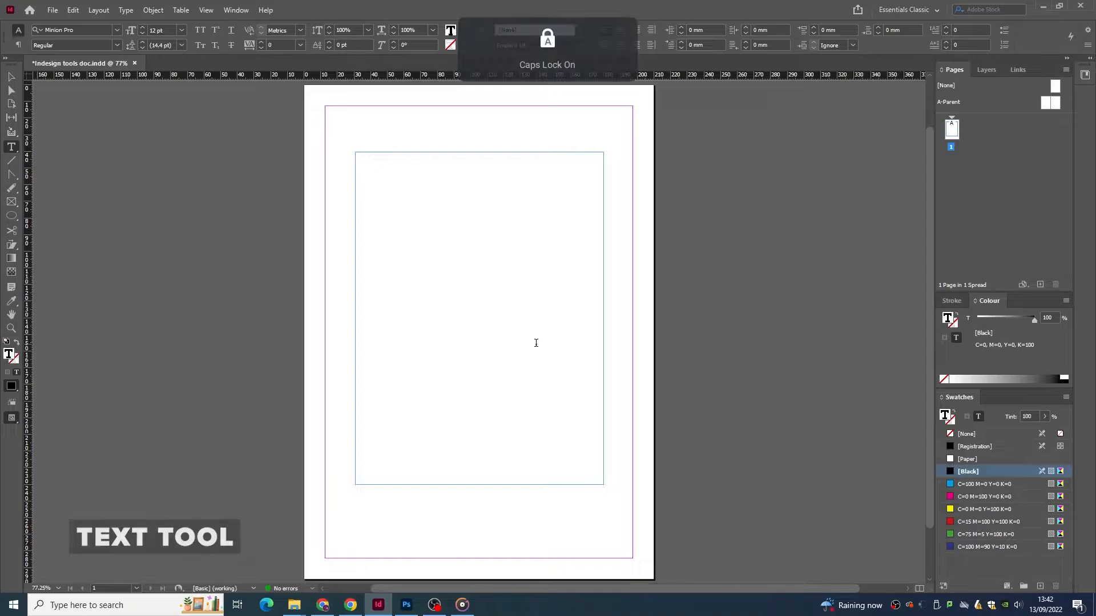
Draw a long, nearly vertical line and several shorter slanted lines below the existing diagonal with the Line tool
{"action": "left_click_drag", "start_coordinate": [451, 529], "coordinate": [453, 308]}
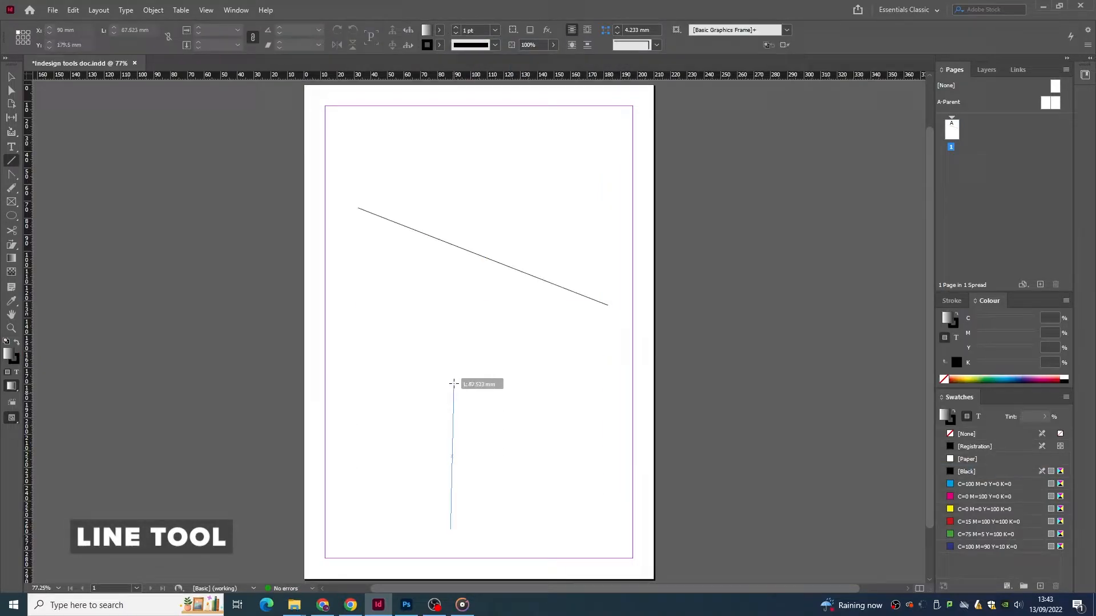
{"action": "left_click_drag", "start_coordinate": [496, 340], "coordinate": [546, 387]}
{"action": "left_click_drag", "start_coordinate": [494, 416], "coordinate": [502, 425]}
{"action": "left_click_drag", "start_coordinate": [411, 413], "coordinate": [342, 391]}
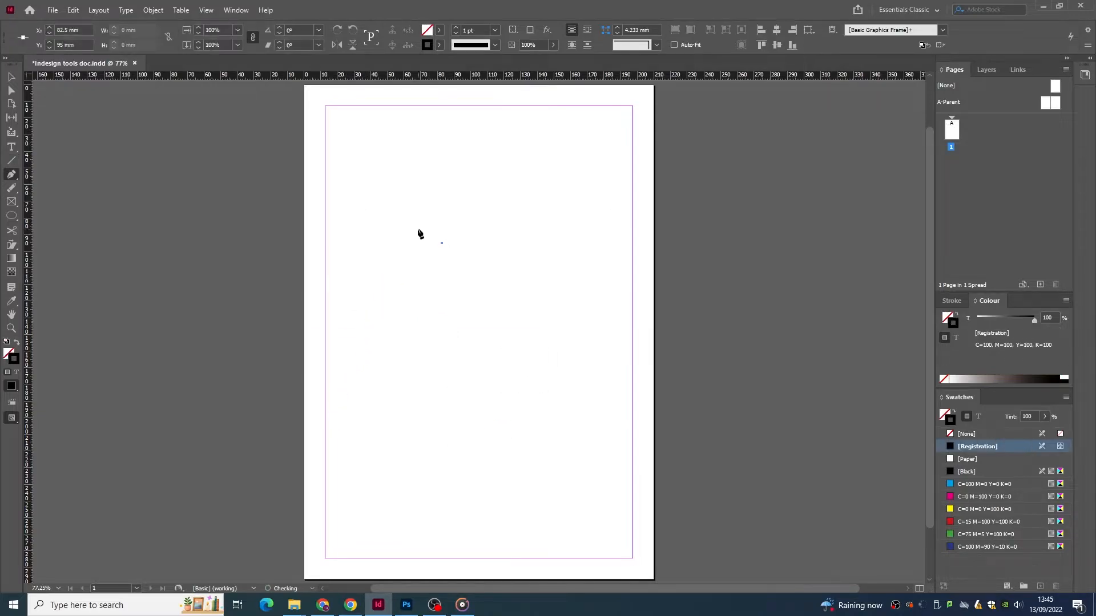
Trace a star outline of straight segments on the blank page with the Pen tool, placing its outer tips and inner corners in turn
{"action": "left_click", "coordinate": [420, 238]}
{"action": "left_click", "coordinate": [452, 147]}
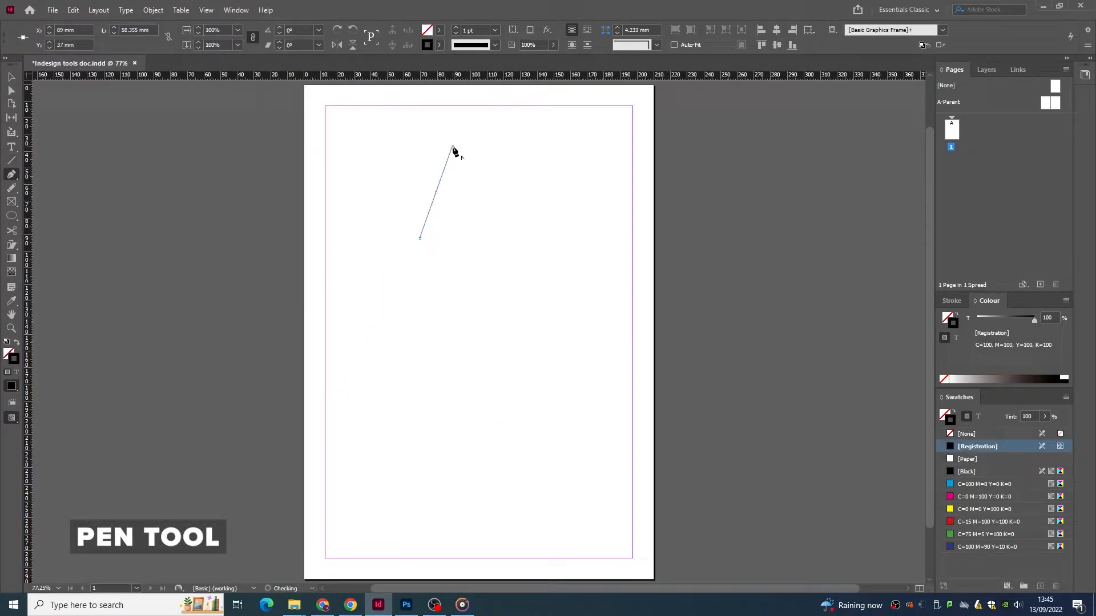
{"action": "left_click", "coordinate": [488, 238]}
{"action": "left_click", "coordinate": [556, 238]}
{"action": "left_click", "coordinate": [494, 311]}
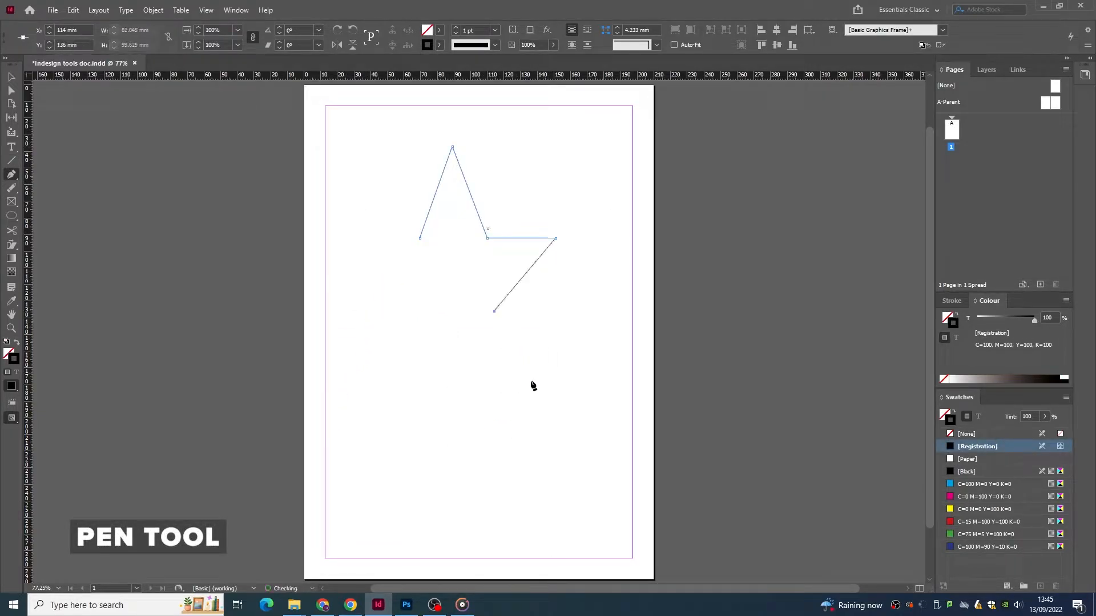
{"action": "left_click", "coordinate": [534, 388]}
{"action": "left_click", "coordinate": [444, 325]}
{"action": "left_click", "coordinate": [381, 388]}
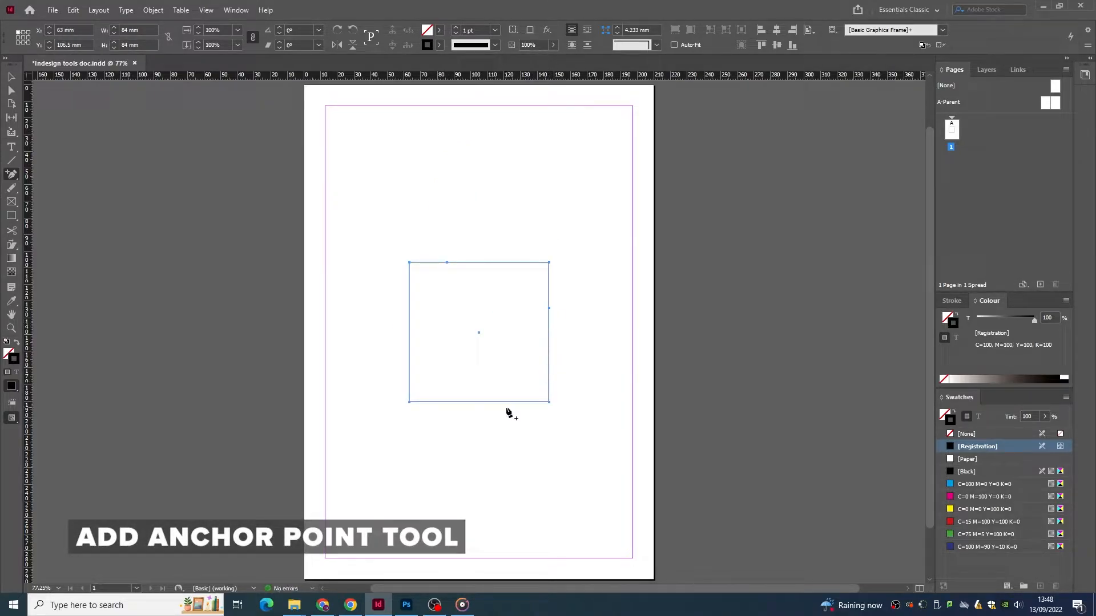
Add an anchor point on the square's bottom edge, and reshape it by pulling the left and top points outward, the right and bottom points inward
{"action": "left_click", "coordinate": [504, 402]}
{"action": "left_click", "coordinate": [9, 91]}
{"action": "left_click", "coordinate": [396, 374]}
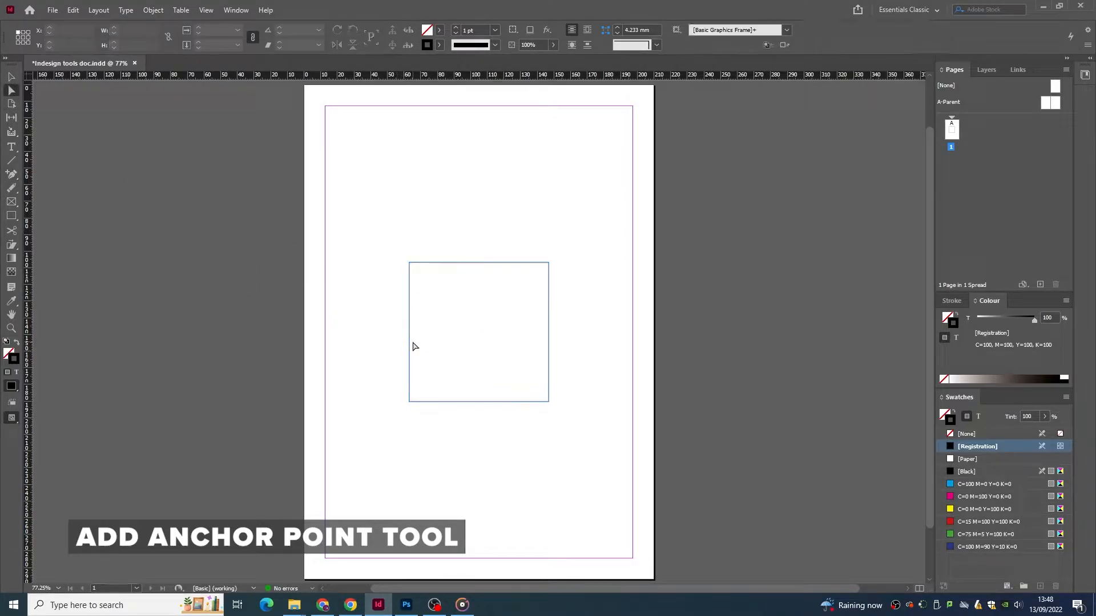
{"action": "left_click", "coordinate": [409, 345]}
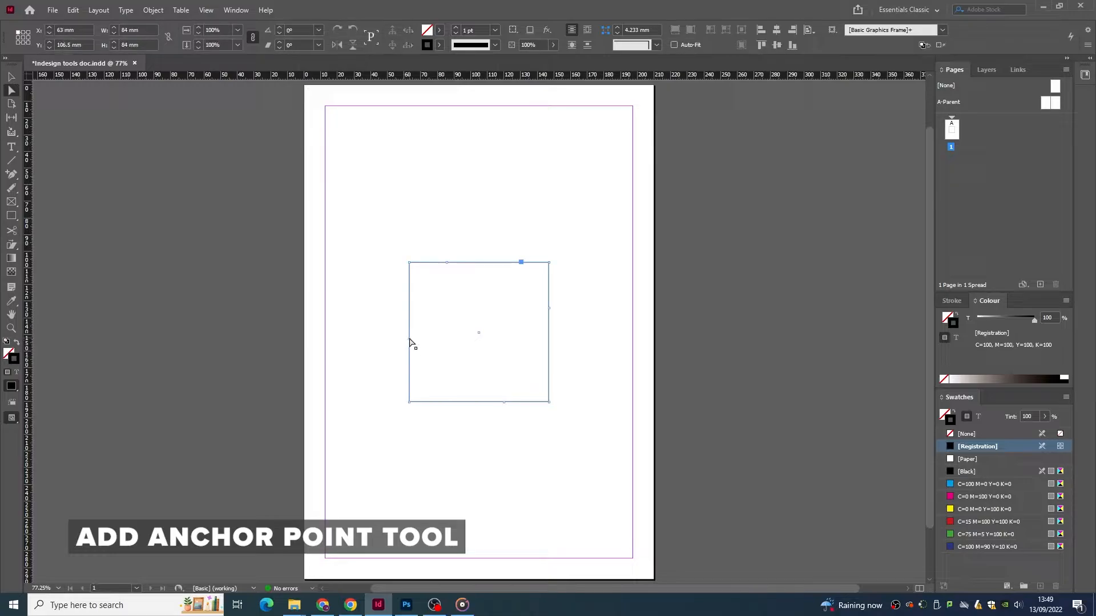
{"action": "left_click_drag", "start_coordinate": [409, 345], "coordinate": [372, 348]}
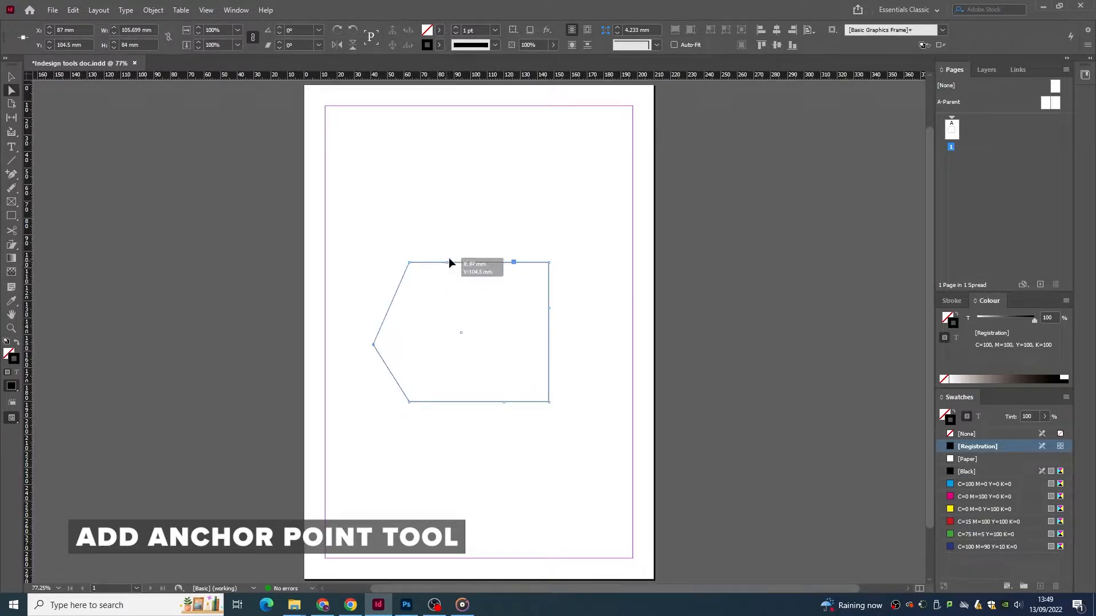
{"action": "left_click_drag", "start_coordinate": [468, 262], "coordinate": [473, 203]}
{"action": "left_click_drag", "start_coordinate": [549, 312], "coordinate": [511, 327]}
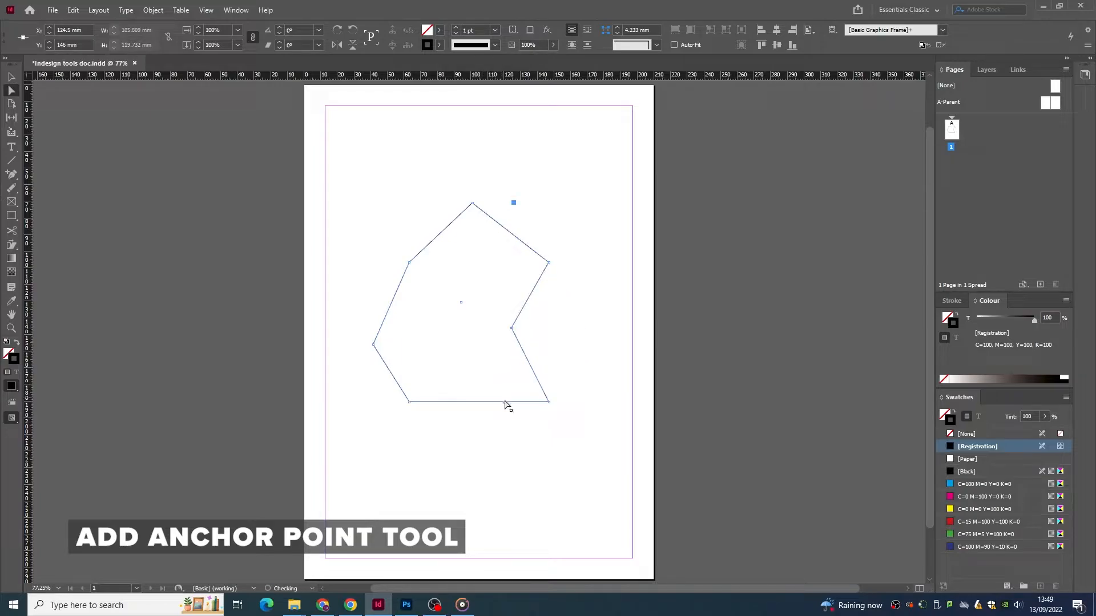
{"action": "left_click_drag", "start_coordinate": [505, 407], "coordinate": [440, 375]}
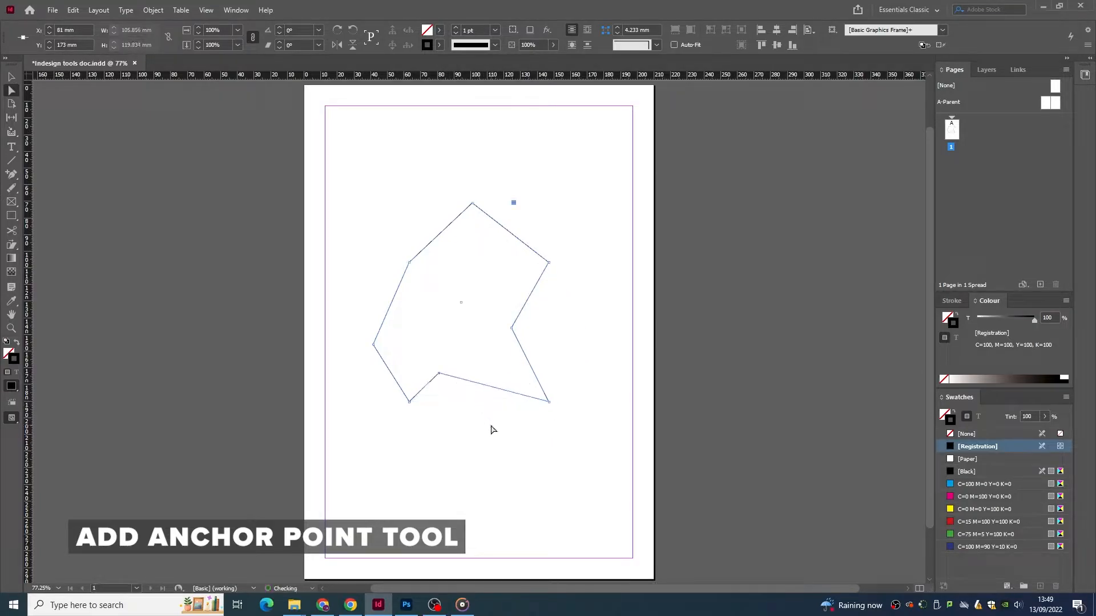
{"action": "left_click", "coordinate": [628, 460]}
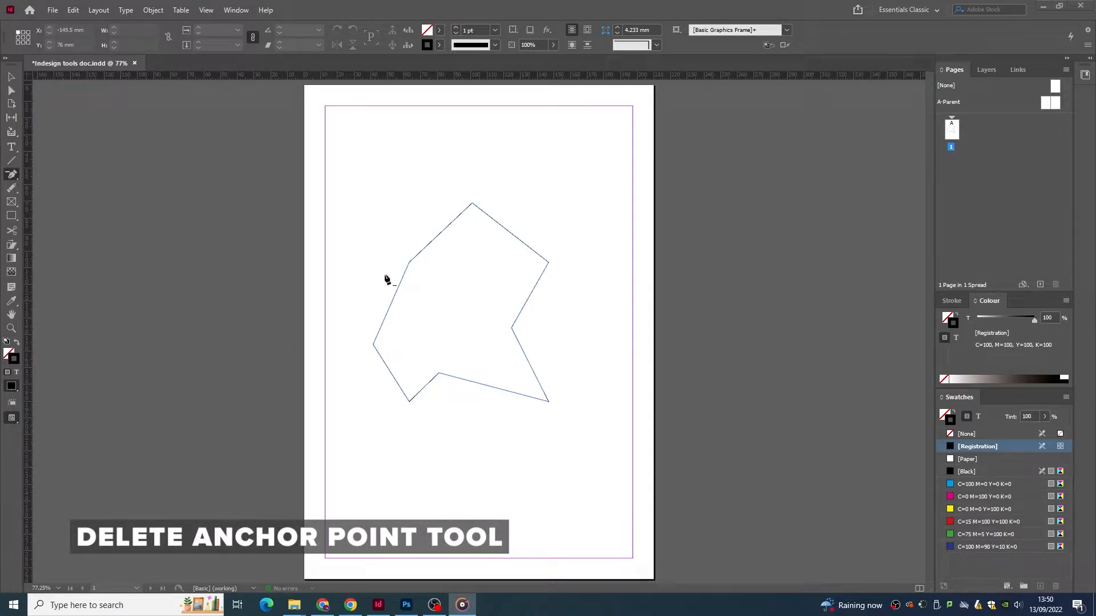
Remove points from the irregular polygon with the Delete Anchor Point tool, starting with its two inward points, until a triangle remains
{"action": "left_click", "coordinate": [16, 79]}
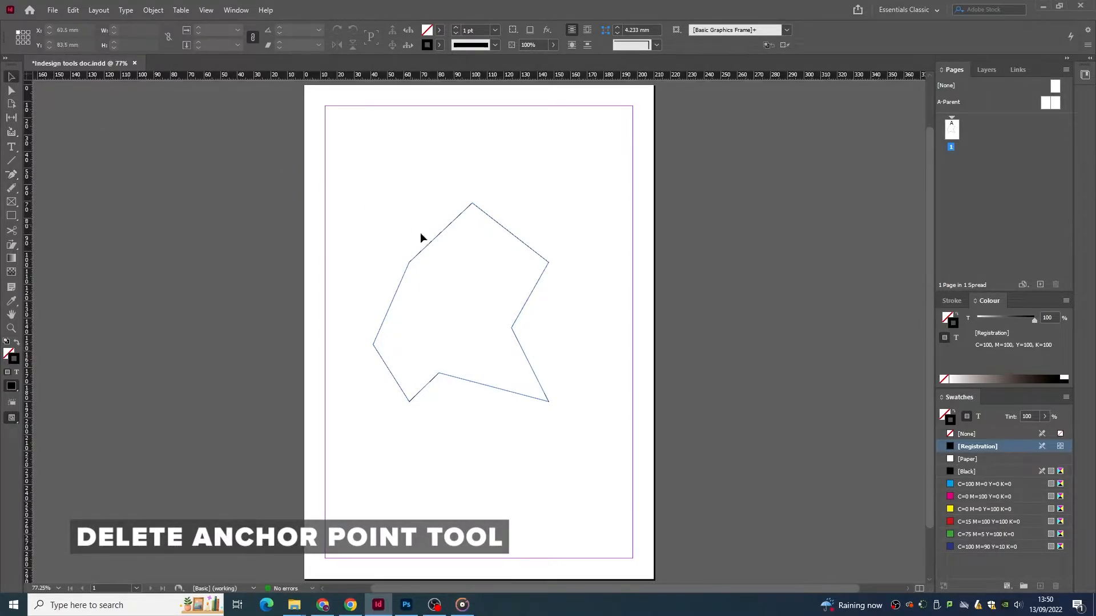
{"action": "left_click_drag", "start_coordinate": [448, 267], "coordinate": [449, 267]}
{"action": "left_click", "coordinate": [17, 180]}
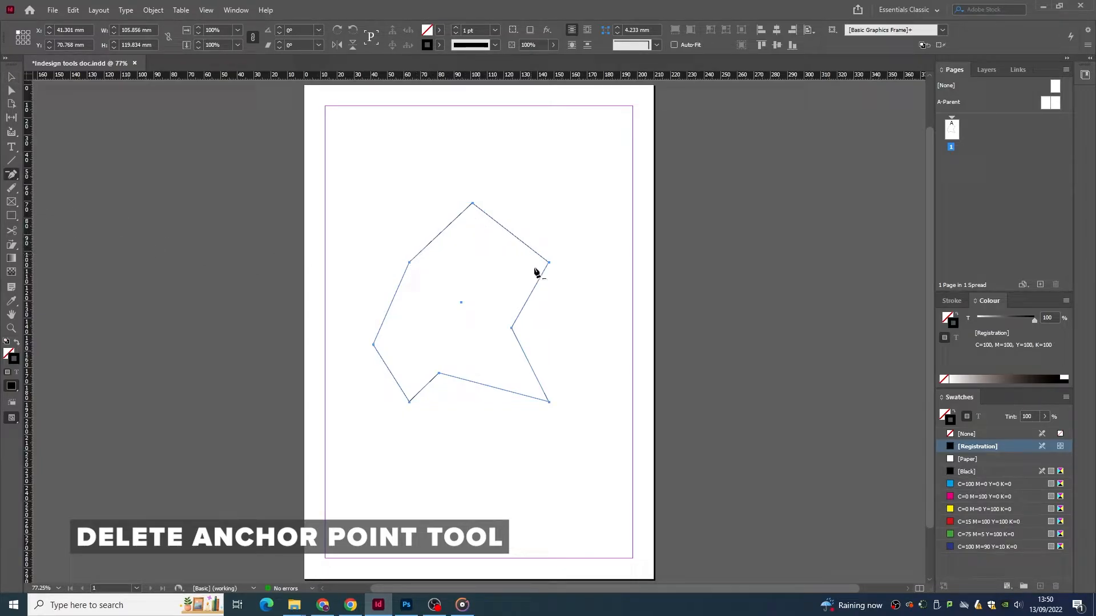
{"action": "left_click", "coordinate": [440, 375]}
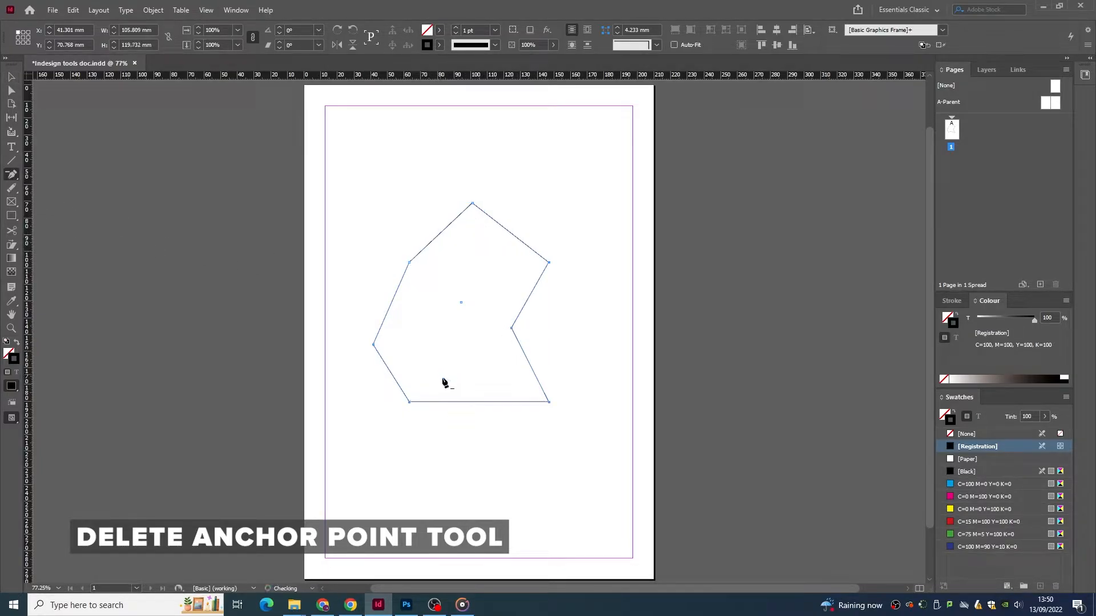
{"action": "left_click", "coordinate": [511, 330]}
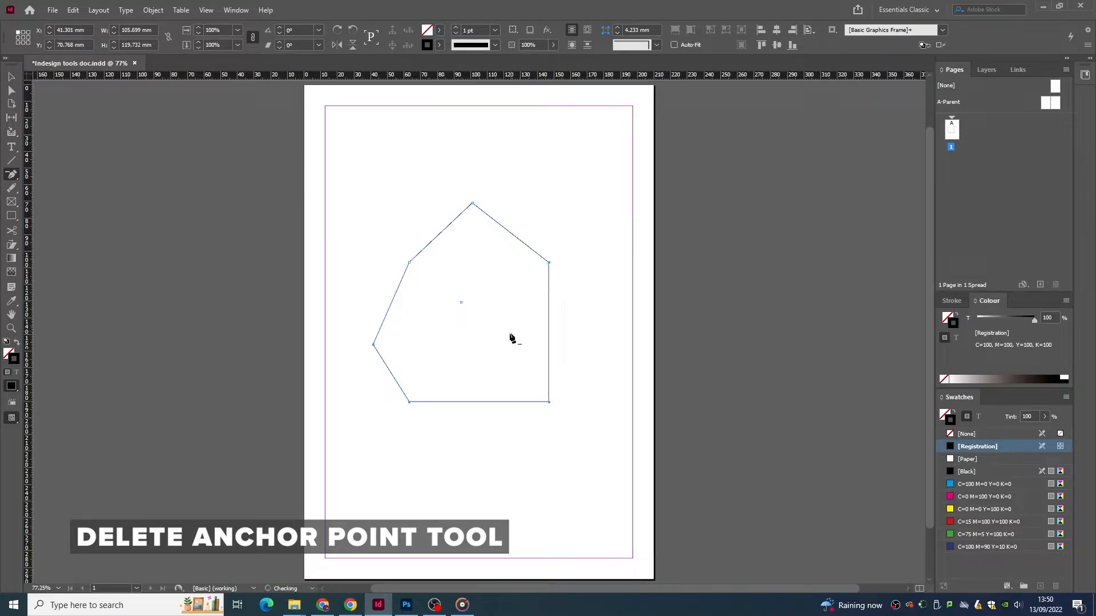
{"action": "left_click", "coordinate": [409, 263]}
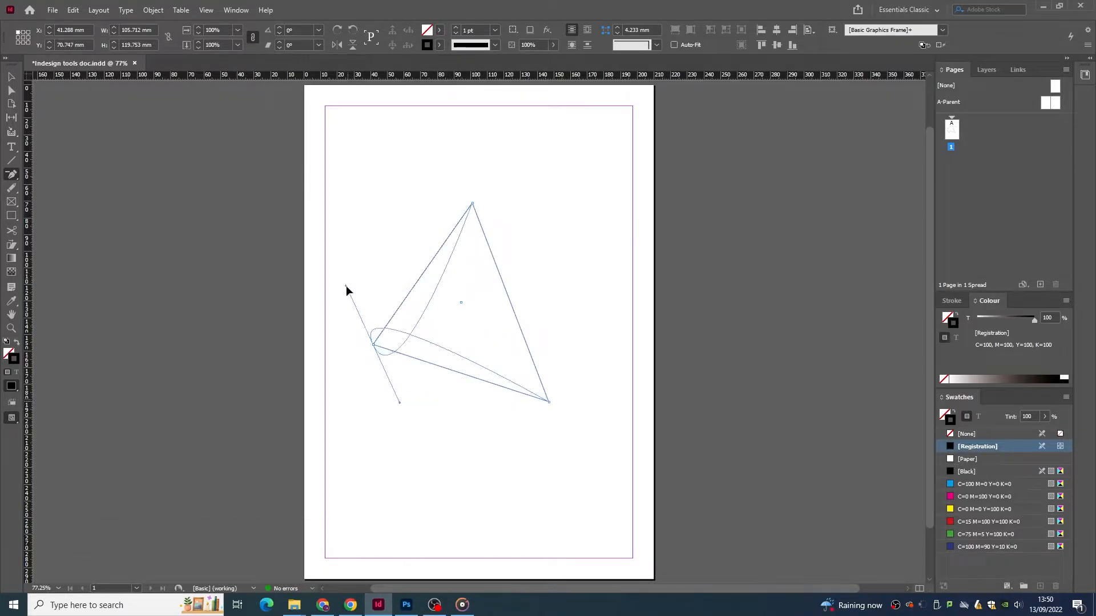
Turn the triangle's left and lower-right corners into smooth curves with the Convert Direction Point tool
{"action": "left_click_drag", "start_coordinate": [345, 285], "coordinate": [427, 423]}
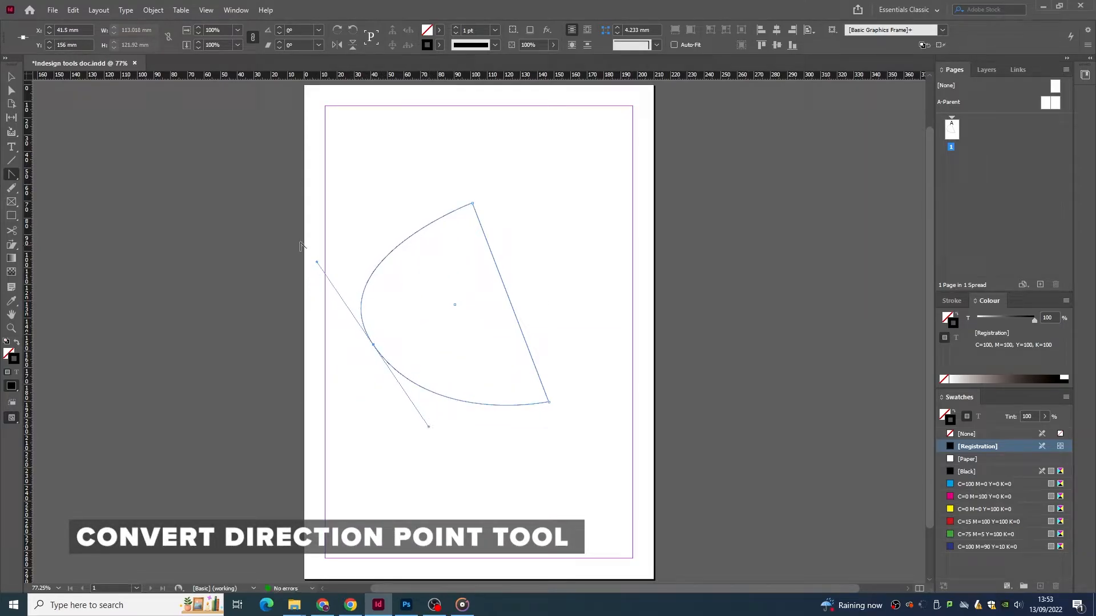
{"action": "mouse_move", "coordinate": [317, 263]}
{"action": "left_mouse_down"}
{"action": "mouse_move", "coordinate": [350, 245]}
{"action": "mouse_move", "coordinate": [296, 289]}
{"action": "mouse_move", "coordinate": [329, 251]}
{"action": "left_mouse_up"}
{"action": "mouse_move", "coordinate": [550, 406]}
{"action": "left_mouse_down"}
{"action": "mouse_move", "coordinate": [599, 419]}
{"action": "mouse_move", "coordinate": [621, 384]}
{"action": "mouse_move", "coordinate": [609, 344]}
{"action": "mouse_move", "coordinate": [516, 243]}
{"action": "left_mouse_up"}
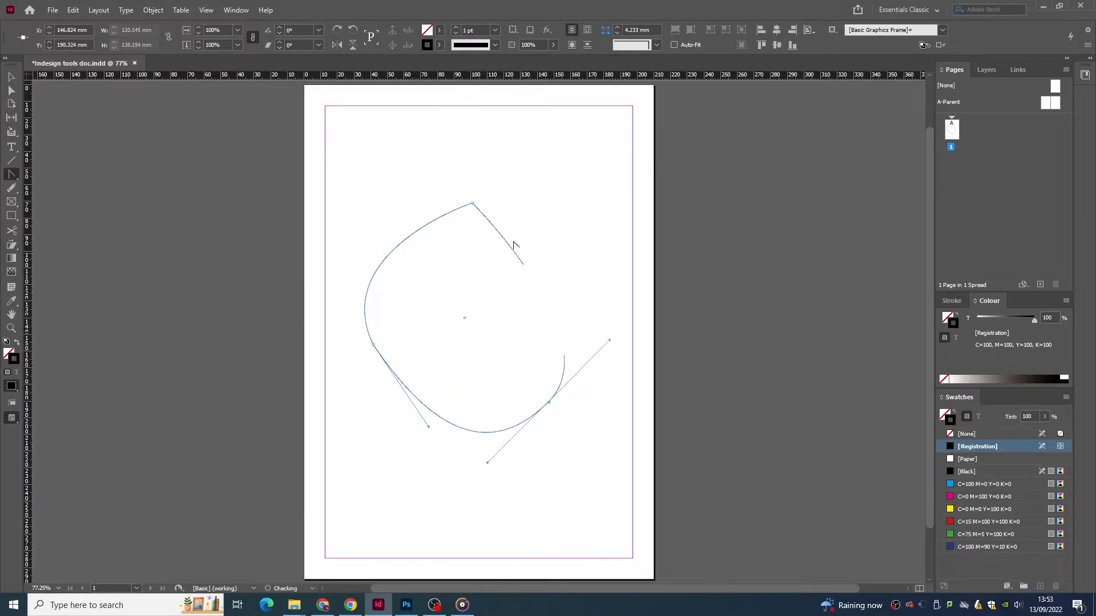
Draw a freehand vertical squiggle and a smiley face with a curved mouth and two small eyes using the Pencil tool
{"action": "left_click_drag", "start_coordinate": [399, 144], "coordinate": [356, 277]}
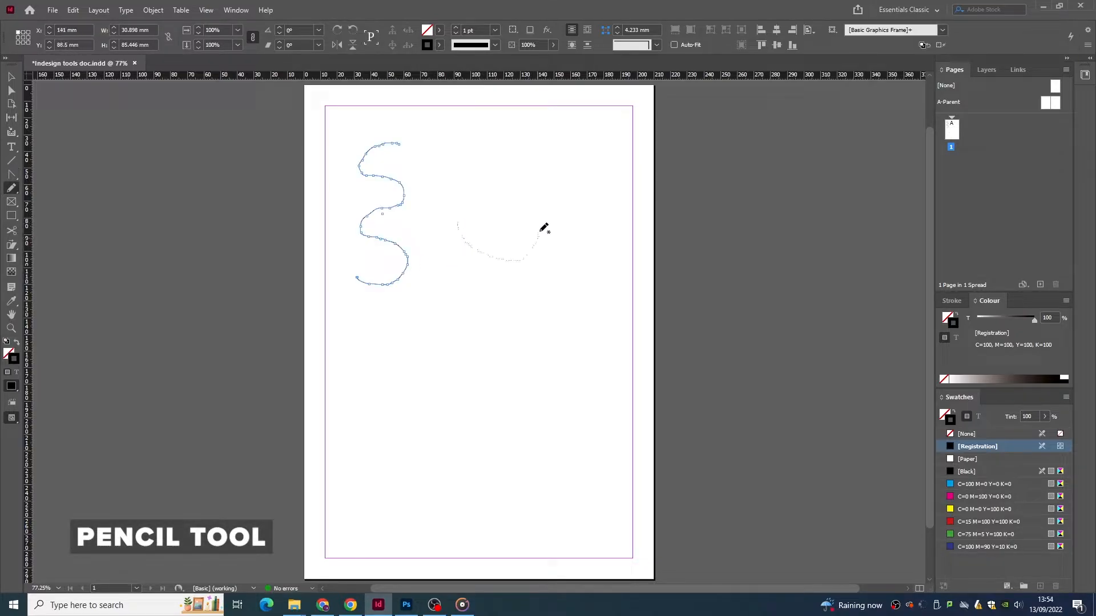
{"action": "left_click_drag", "start_coordinate": [540, 232], "coordinate": [541, 219]}
{"action": "left_click_drag", "start_coordinate": [482, 187], "coordinate": [501, 189]}
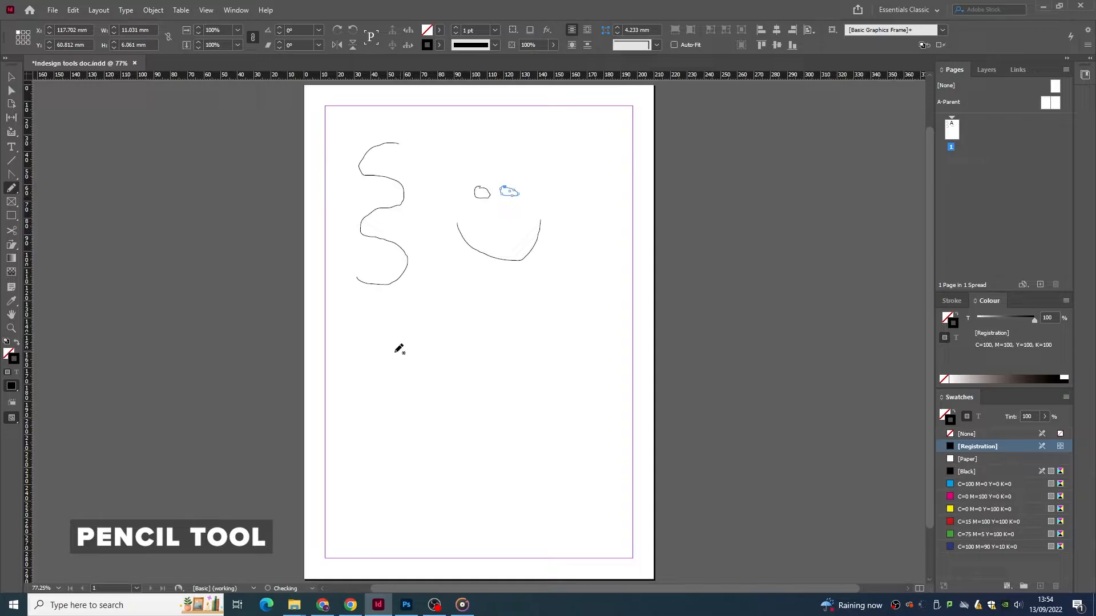
Handwrite the word "hello" below the smiley face with the Pencil tool and underline it with a rising stroke
{"action": "mouse_move", "coordinate": [398, 369]}
{"action": "left_mouse_down"}
{"action": "mouse_move", "coordinate": [413, 397]}
{"action": "mouse_move", "coordinate": [434, 368]}
{"action": "mouse_move", "coordinate": [445, 393]}
{"action": "left_mouse_up"}
{"action": "mouse_move", "coordinate": [451, 335]}
{"action": "left_mouse_down"}
{"action": "mouse_move", "coordinate": [466, 390]}
{"action": "mouse_move", "coordinate": [517, 384]}
{"action": "left_mouse_up"}
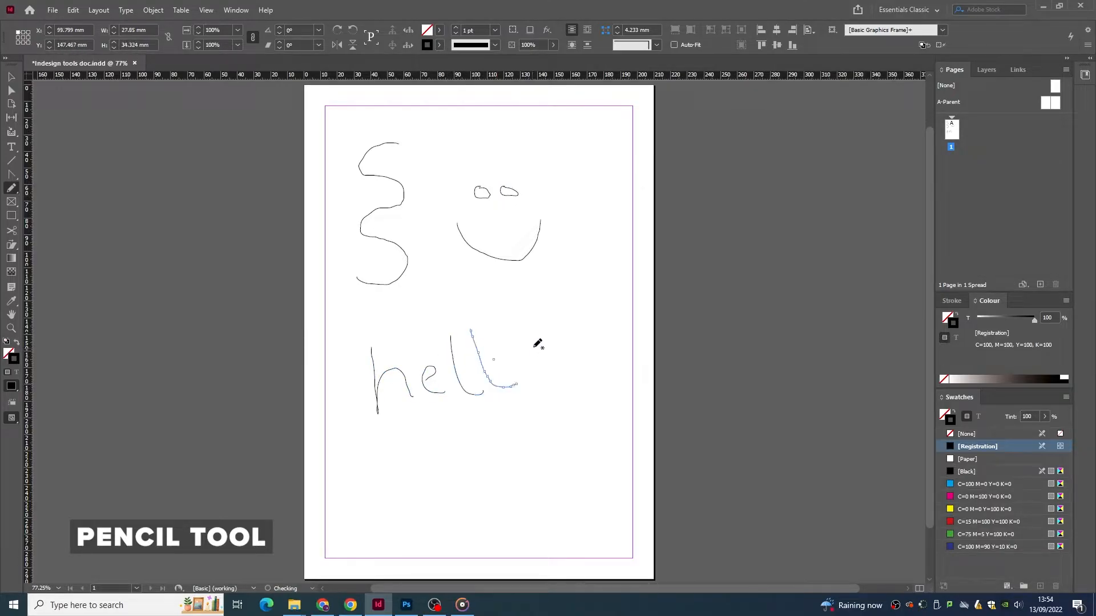
{"action": "left_click_drag", "start_coordinate": [542, 346], "coordinate": [534, 343]}
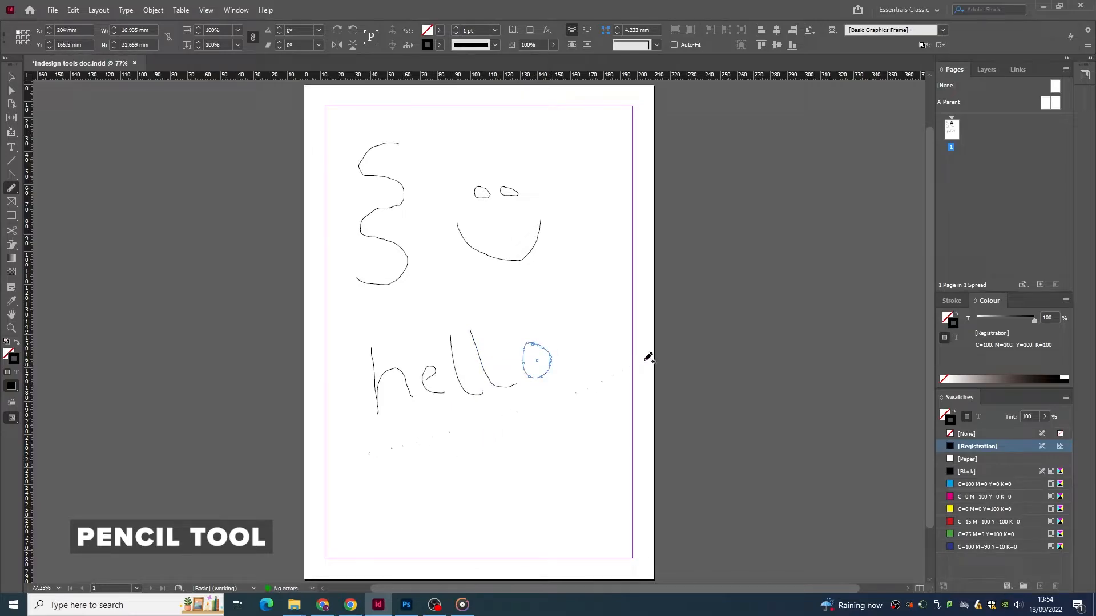
{"action": "left_click_drag", "start_coordinate": [647, 360], "coordinate": [640, 362]}
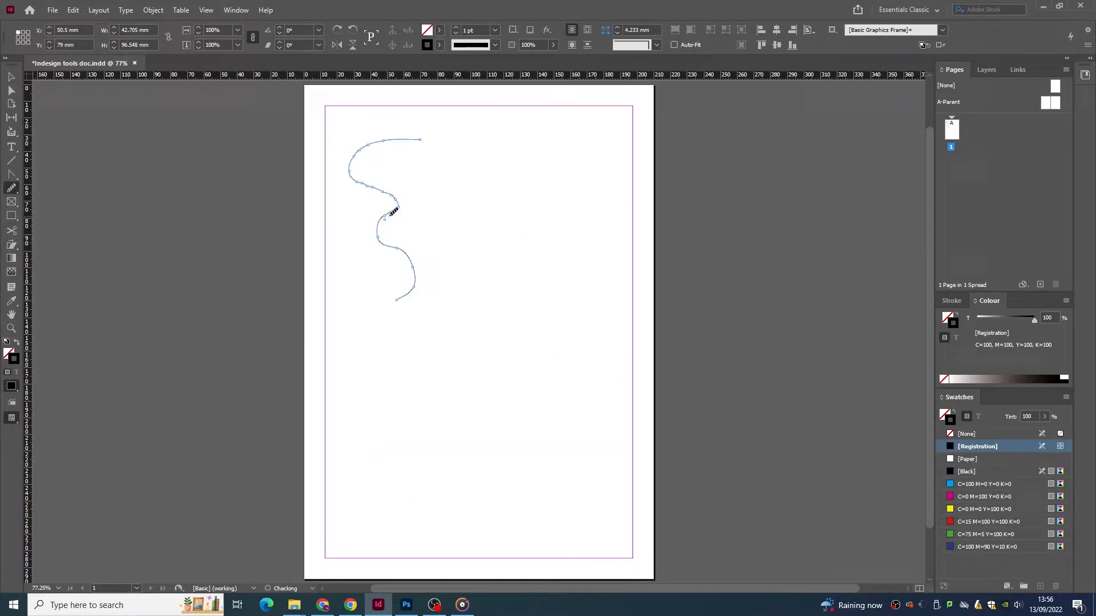
Smooth the middle and upper bends of the freehand squiggle with the Smooth tool and deselect it
{"action": "left_click_drag", "start_coordinate": [391, 212], "coordinate": [399, 195]}
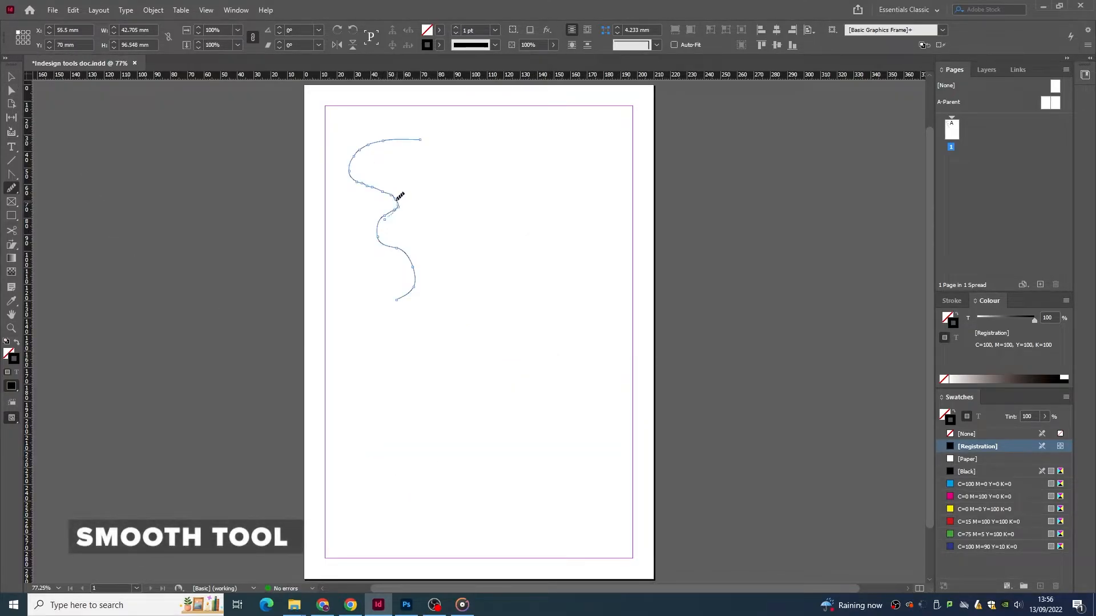
{"action": "left_click_drag", "start_coordinate": [360, 152], "coordinate": [380, 144]}
{"action": "left_click", "coordinate": [14, 77]}
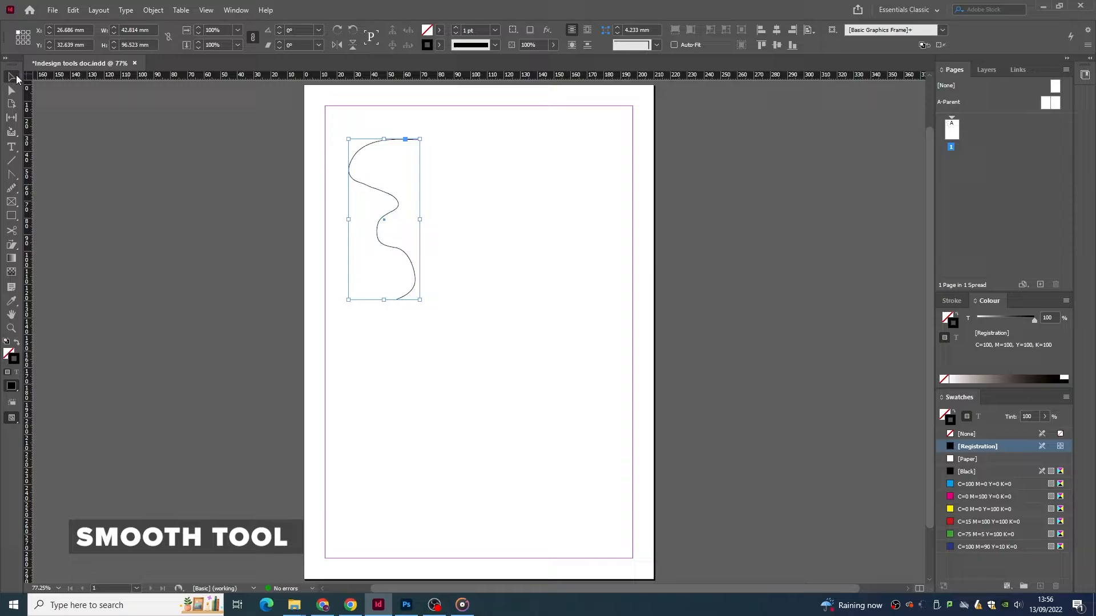
{"action": "left_click", "coordinate": [254, 226]}
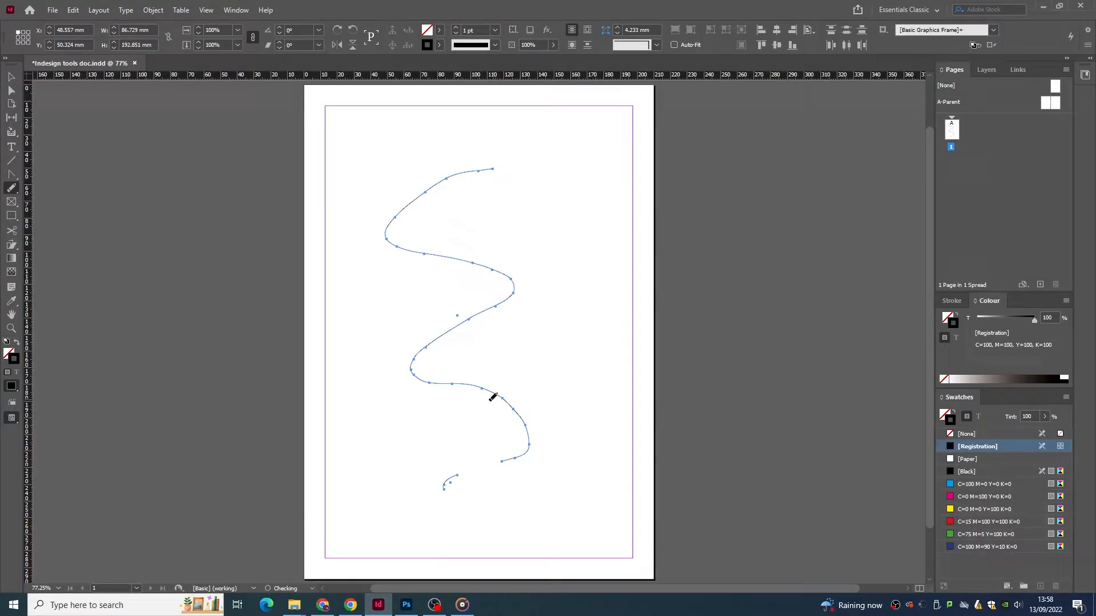
Erase several sections of the large wavy line with the Erase tool, working from its lower bend up to the top
{"action": "left_click_drag", "start_coordinate": [490, 401], "coordinate": [529, 443]}
{"action": "key", "text": "ctrl+z"}
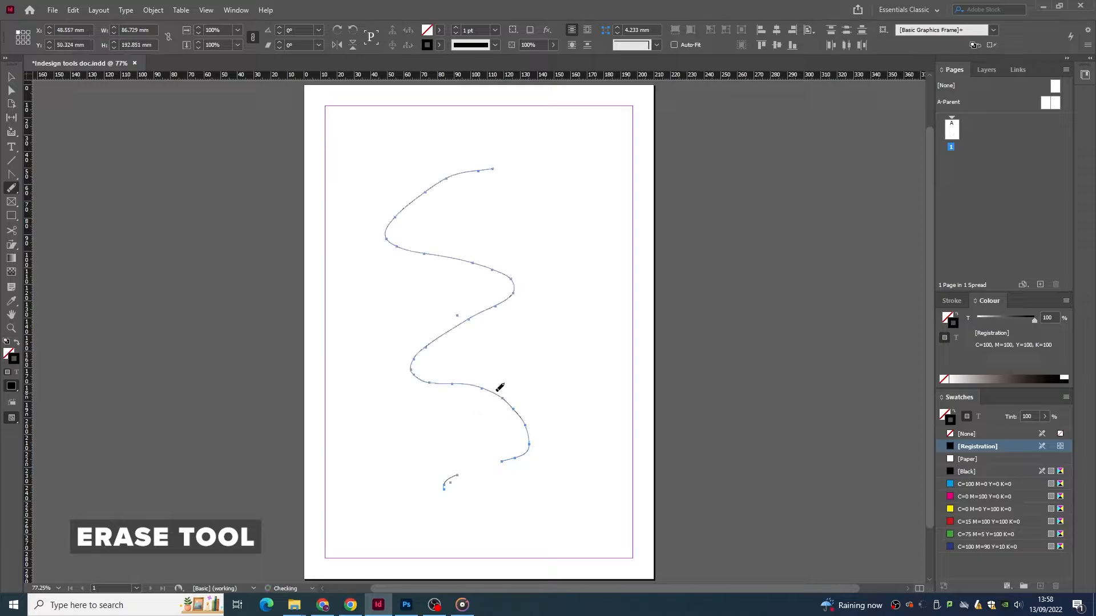
{"action": "mouse_move", "coordinate": [499, 379]}
{"action": "left_mouse_down"}
{"action": "mouse_move", "coordinate": [467, 388]}
{"action": "mouse_move", "coordinate": [505, 403]}
{"action": "mouse_move", "coordinate": [448, 385]}
{"action": "left_mouse_up"}
{"action": "left_click_drag", "start_coordinate": [445, 325], "coordinate": [428, 351]}
{"action": "left_click_drag", "start_coordinate": [508, 288], "coordinate": [491, 304]}
{"action": "mouse_move", "coordinate": [440, 249]}
{"action": "left_mouse_down"}
{"action": "mouse_move", "coordinate": [390, 237]}
{"action": "mouse_move", "coordinate": [427, 186]}
{"action": "mouse_move", "coordinate": [471, 170]}
{"action": "left_mouse_up"}
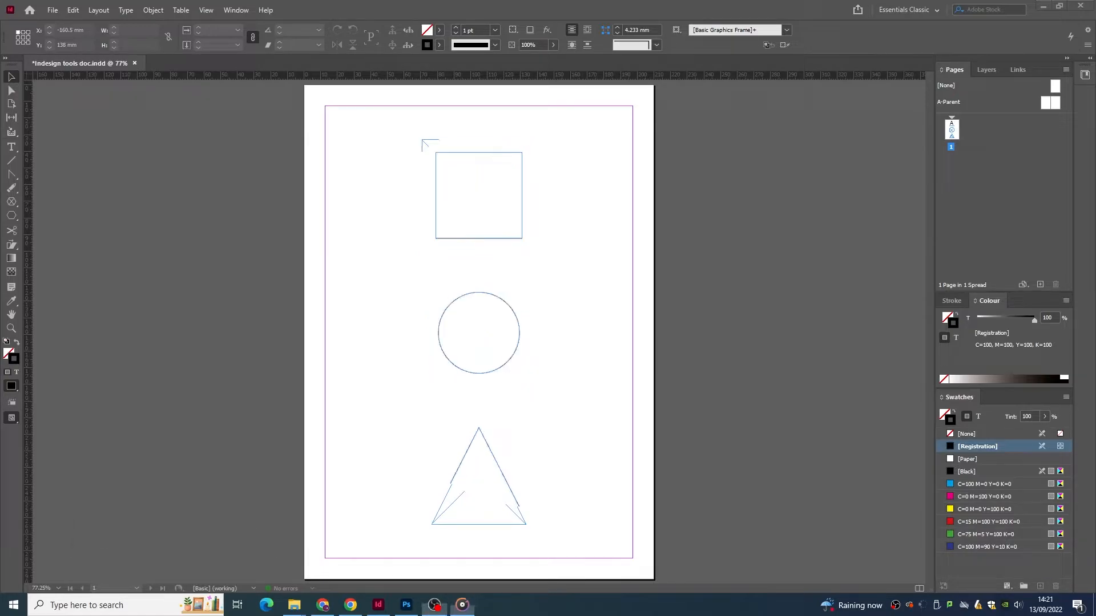
{"action": "left_click_drag", "start_coordinate": [411, 126], "coordinate": [549, 260]}
{"action": "left_click_drag", "start_coordinate": [451, 314], "coordinate": [534, 388]}
{"action": "left_click_drag", "start_coordinate": [391, 402], "coordinate": [548, 542]}
{"action": "left_click", "coordinate": [550, 542]}
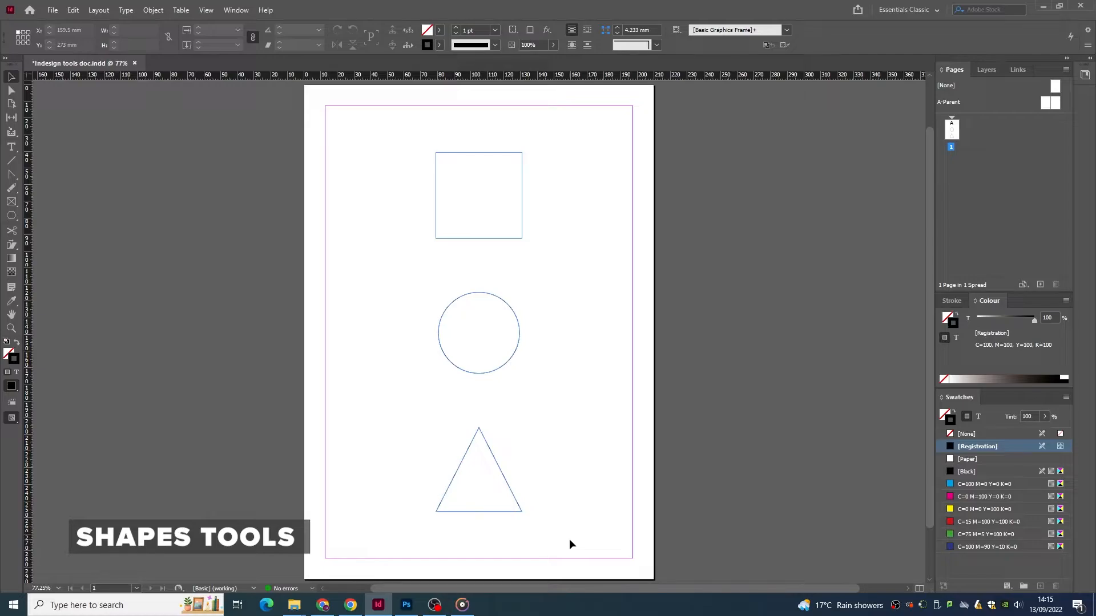
{"action": "key", "text": "alt+Tab"}
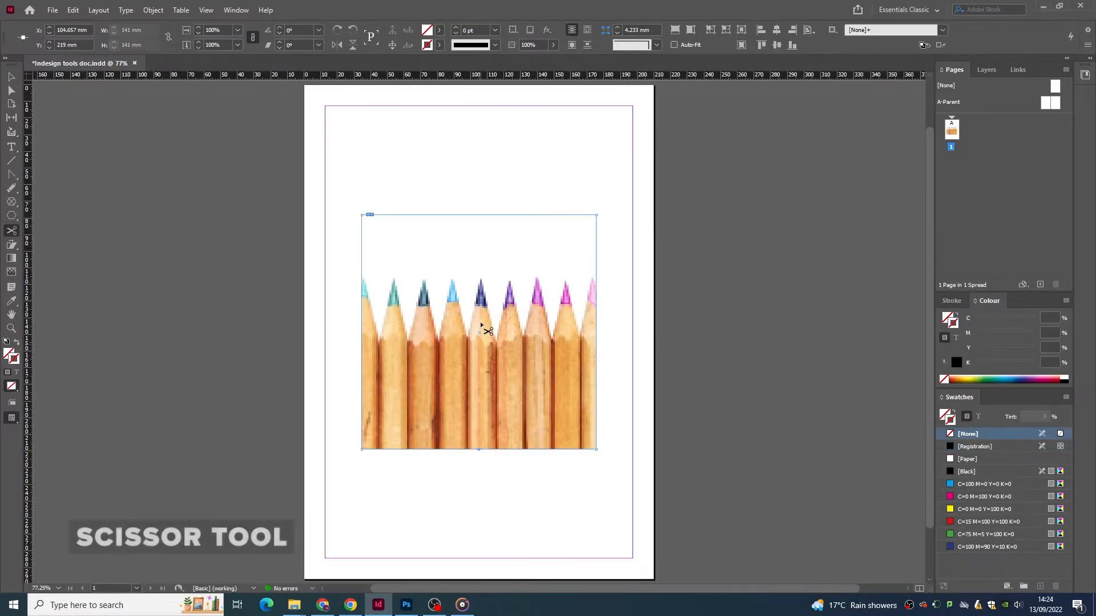
Cut the pencil image in half vertically with the Scissors tool and move the two halves apart to the page's side margins
{"action": "left_click", "coordinate": [479, 214]}
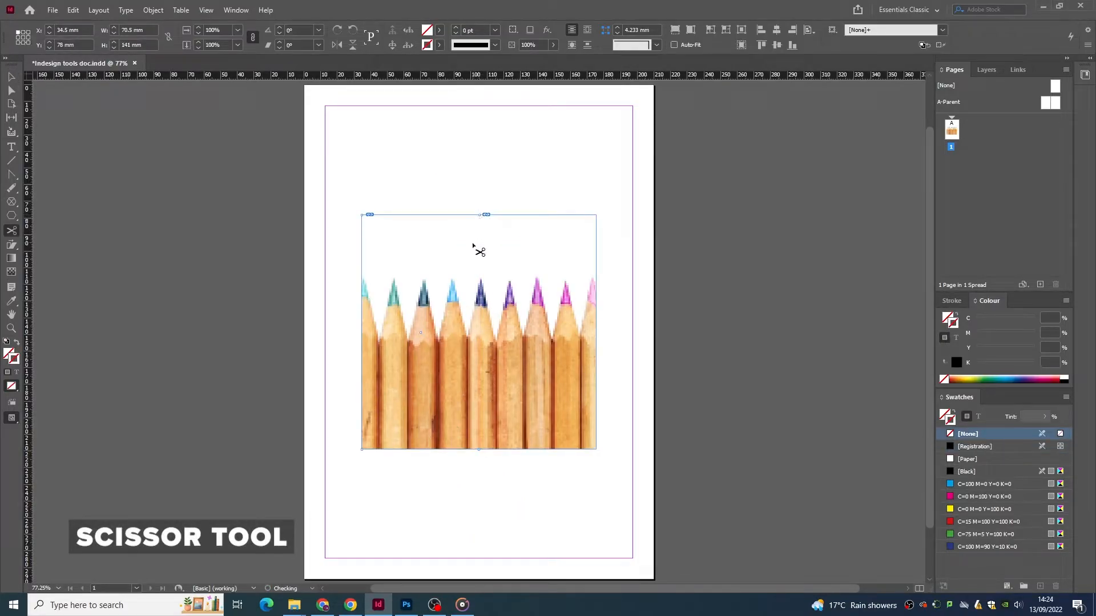
{"action": "left_click", "coordinate": [12, 76]}
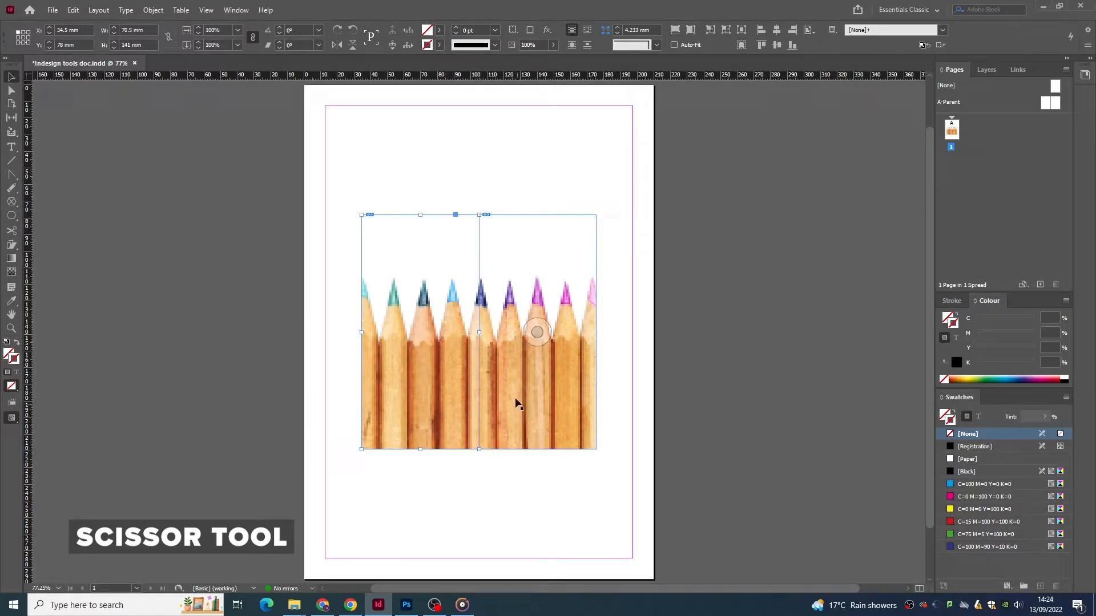
{"action": "left_click_drag", "start_coordinate": [516, 399], "coordinate": [544, 391]}
{"action": "left_click_drag", "start_coordinate": [430, 380], "coordinate": [395, 382]}
{"action": "mouse_move", "coordinate": [559, 378]}
{"action": "left_mouse_down"}
{"action": "mouse_move", "coordinate": [547, 388]}
{"action": "mouse_move", "coordinate": [567, 383]}
{"action": "left_mouse_up"}
{"action": "left_click", "coordinate": [495, 352]}
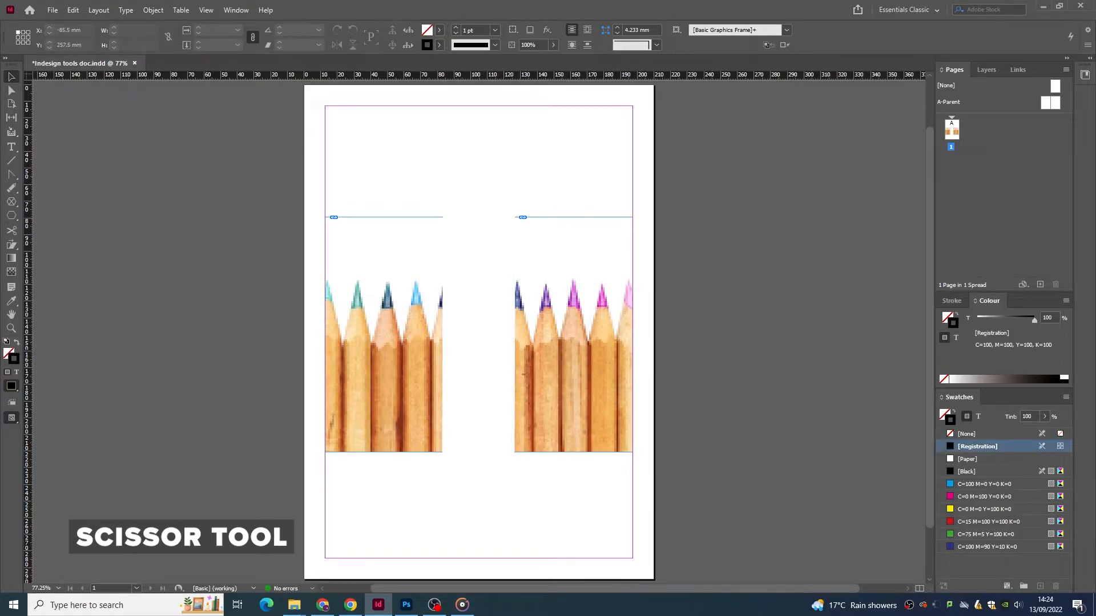
{"action": "key", "text": "alt+Tab"}
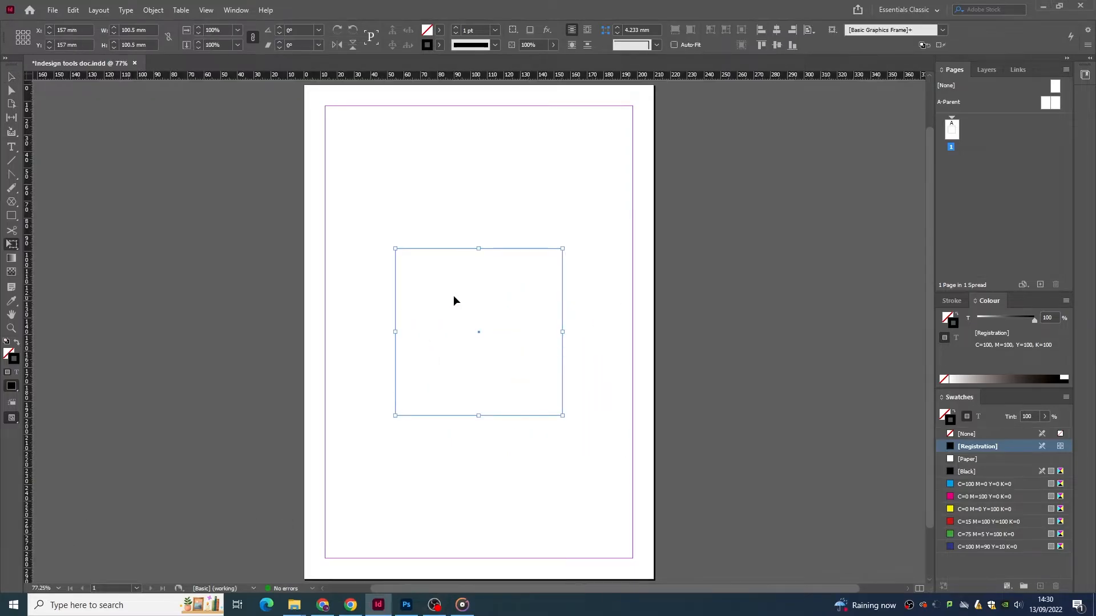
Move, rotate and scale the square frame freely with the Free Transform tool
{"action": "mouse_move", "coordinate": [453, 296]}
{"action": "left_mouse_down"}
{"action": "mouse_move", "coordinate": [425, 301]}
{"action": "mouse_move", "coordinate": [471, 287]}
{"action": "mouse_move", "coordinate": [452, 303]}
{"action": "left_mouse_up"}
{"action": "left_click_drag", "start_coordinate": [378, 221], "coordinate": [587, 237]}
{"action": "left_click_drag", "start_coordinate": [477, 313], "coordinate": [464, 343]}
{"action": "left_click_drag", "start_coordinate": [549, 282], "coordinate": [593, 253]}
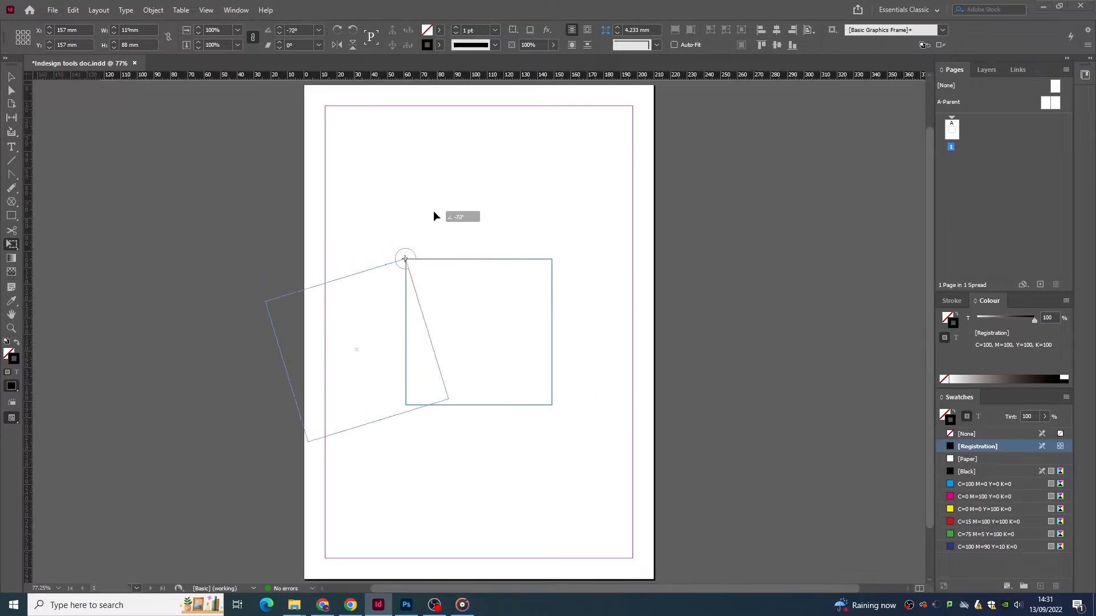
Rotate the square about its upper-left corner to -13°, and about its centre to 95°, with the Rotate tool
{"action": "left_click_drag", "start_coordinate": [433, 215], "coordinate": [384, 217]}
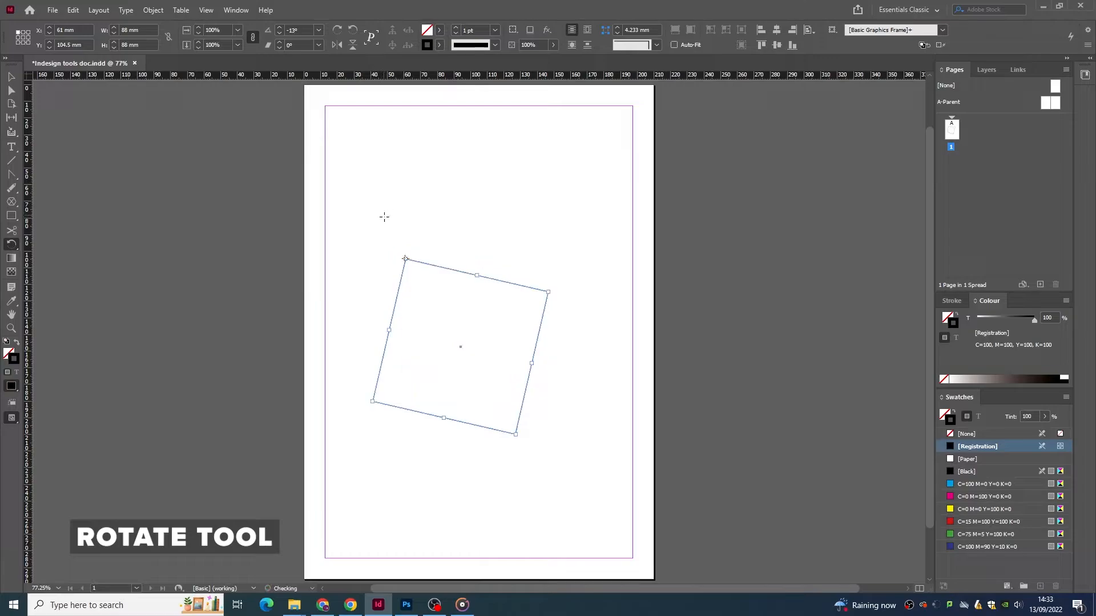
{"action": "left_click", "coordinate": [460, 347], "text": "alt"}
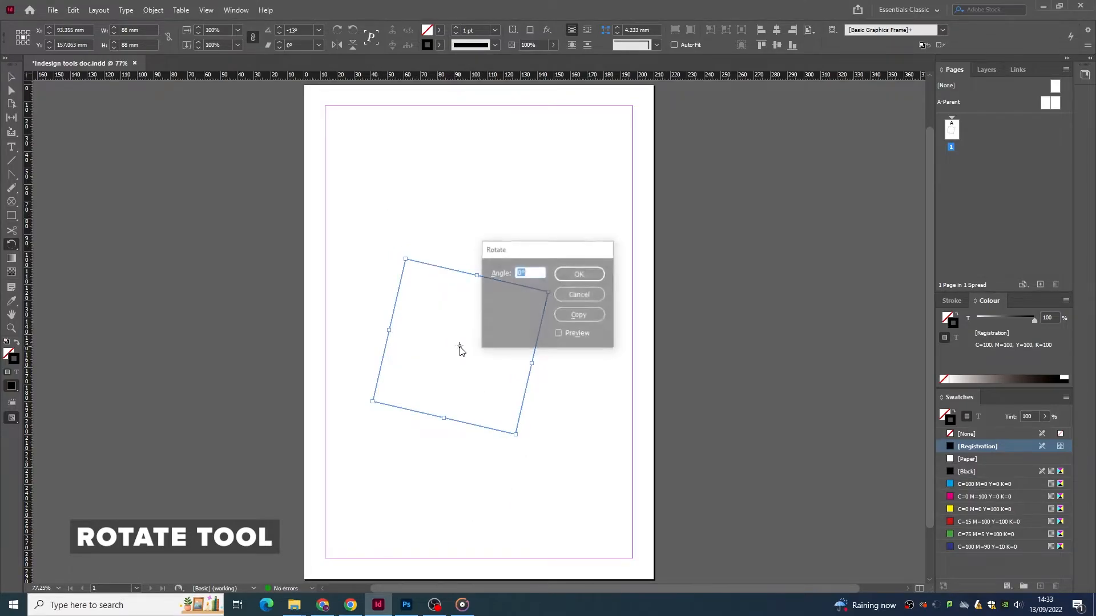
{"action": "left_click", "coordinate": [573, 270]}
{"action": "left_click_drag", "start_coordinate": [568, 287], "coordinate": [405, 296]}
Scale the rotated square about its centre to about 70 by 73 mm, and slant a square into a parallelogram with the Shear tool
{"action": "key", "text": "s"}
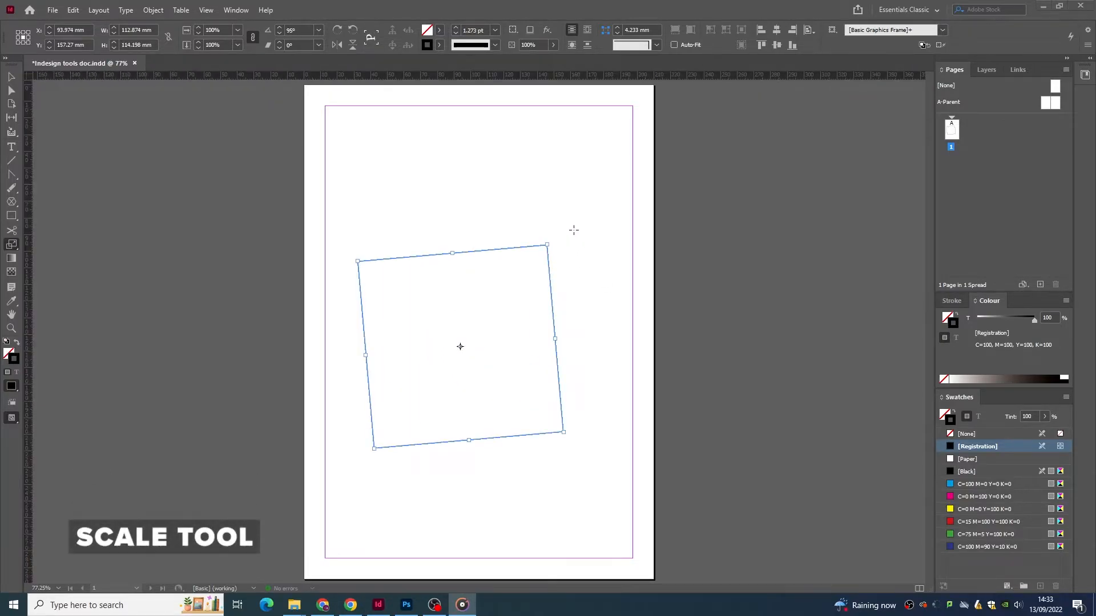
{"action": "left_click_drag", "start_coordinate": [560, 234], "coordinate": [532, 273]}
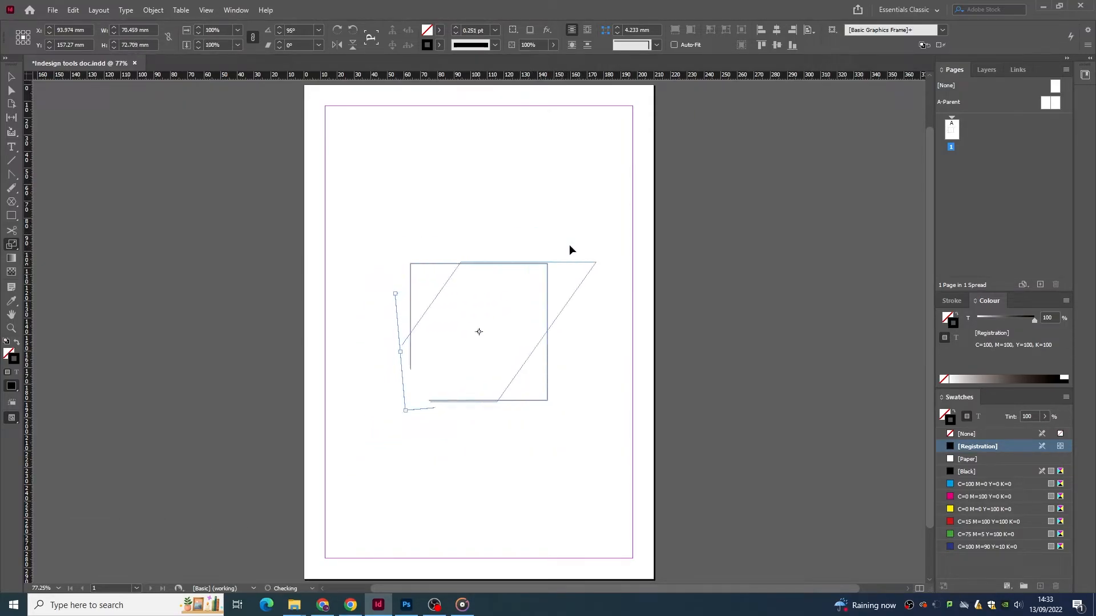
{"action": "left_click_drag", "start_coordinate": [569, 247], "coordinate": [375, 409]}
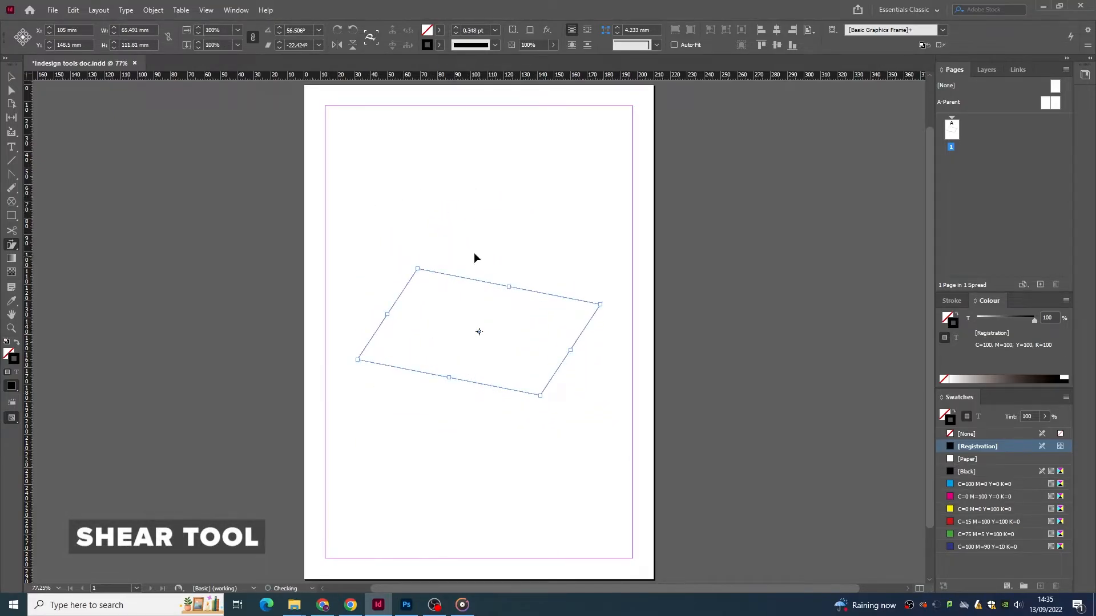
Slant the square frame into several differently angled parallelograms about its centre with the Shear tool
{"action": "left_click_drag", "start_coordinate": [475, 255], "coordinate": [508, 216]}
{"action": "left_click_drag", "start_coordinate": [432, 223], "coordinate": [422, 190]}
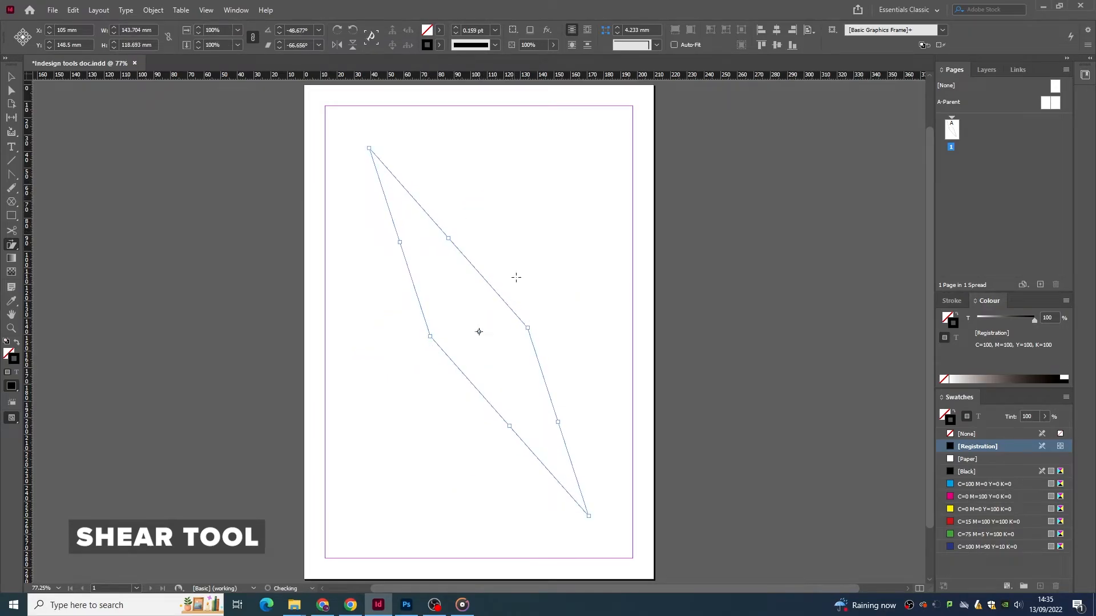
{"action": "mouse_move", "coordinate": [520, 269]}
{"action": "left_mouse_down"}
{"action": "mouse_move", "coordinate": [533, 245]}
{"action": "mouse_move", "coordinate": [502, 263]}
{"action": "left_mouse_up"}
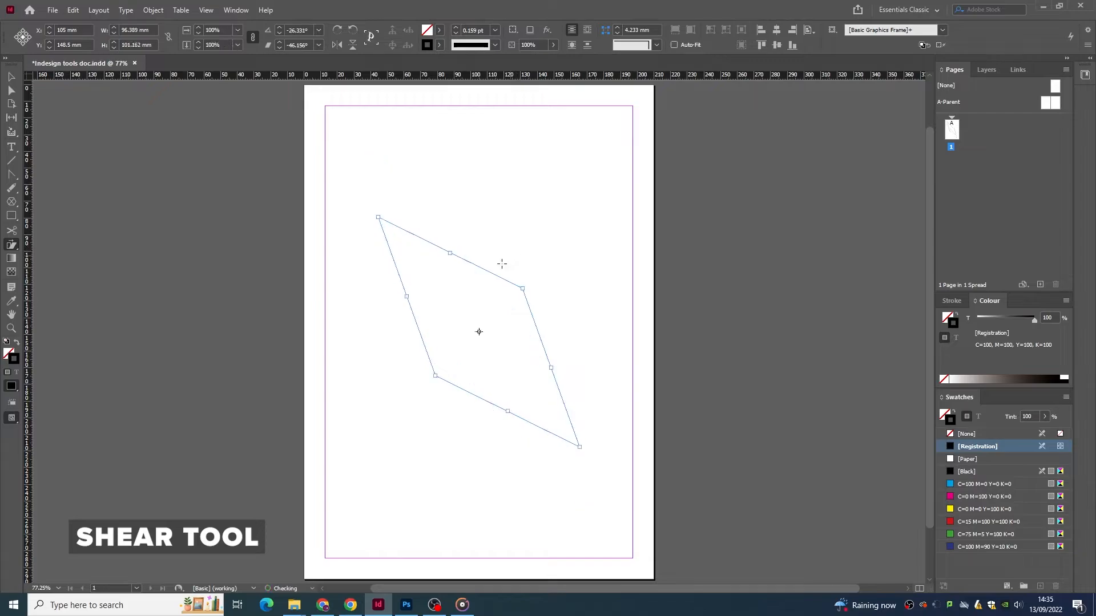
{"action": "left_click_drag", "start_coordinate": [412, 370], "coordinate": [452, 381]}
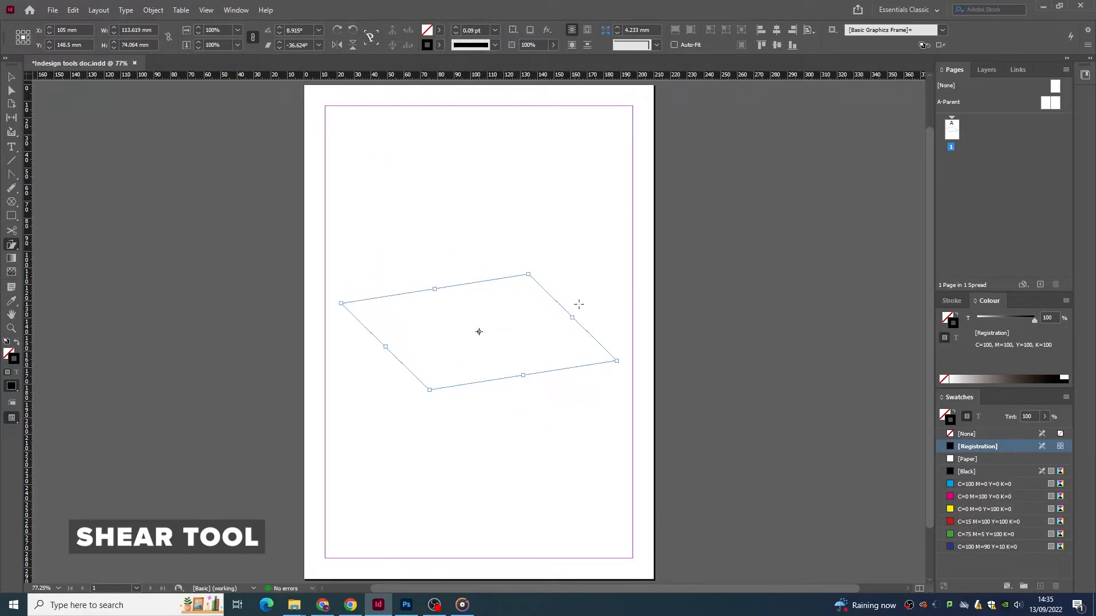
{"action": "left_click_drag", "start_coordinate": [579, 304], "coordinate": [333, 227]}
{"action": "mouse_move", "coordinate": [472, 252]}
{"action": "left_mouse_down"}
{"action": "mouse_move", "coordinate": [497, 238]}
{"action": "mouse_move", "coordinate": [466, 262]}
{"action": "left_mouse_up"}
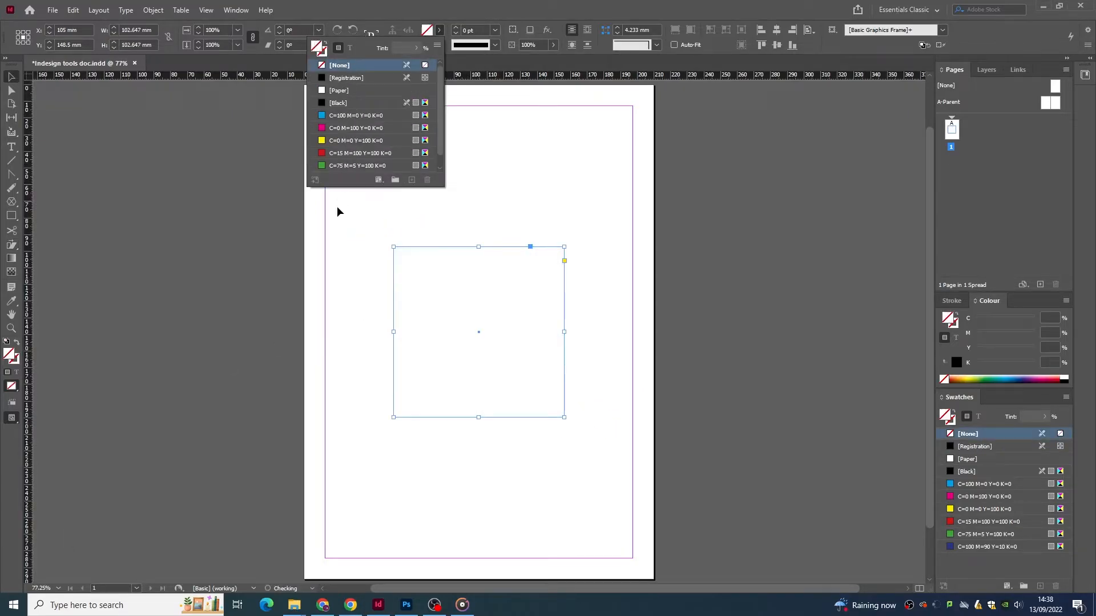
Fill the square with a white-to-black gradient using the Gradient Swatch tool, redrawing it horizontally, along both diagonals, and from bottom to top
{"action": "left_click", "coordinate": [326, 277]}
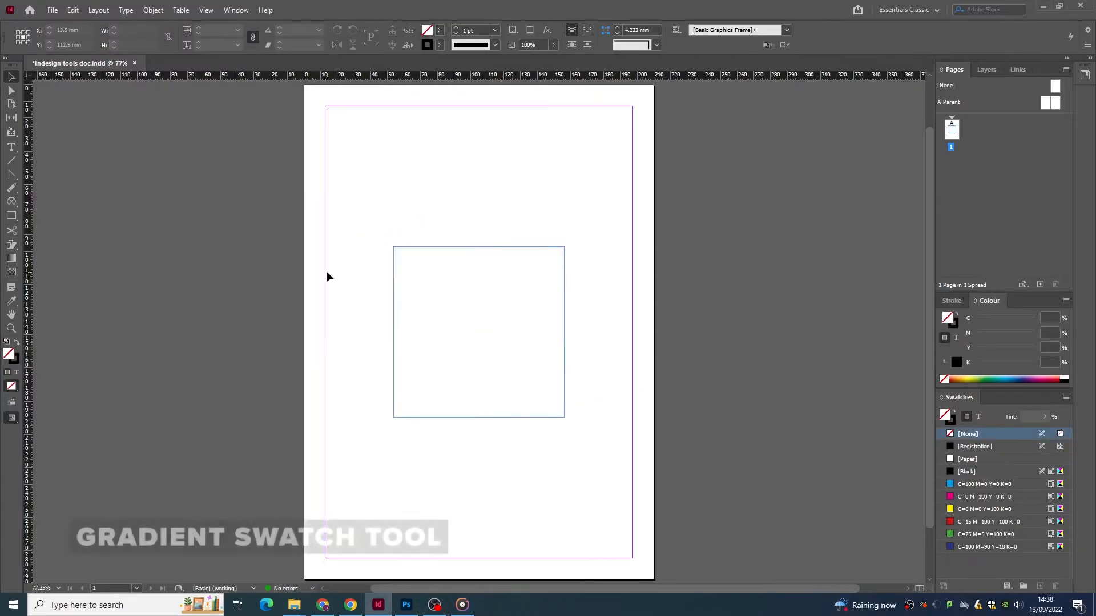
{"action": "left_click_drag", "start_coordinate": [330, 325], "coordinate": [448, 338]}
{"action": "left_click", "coordinate": [12, 258]}
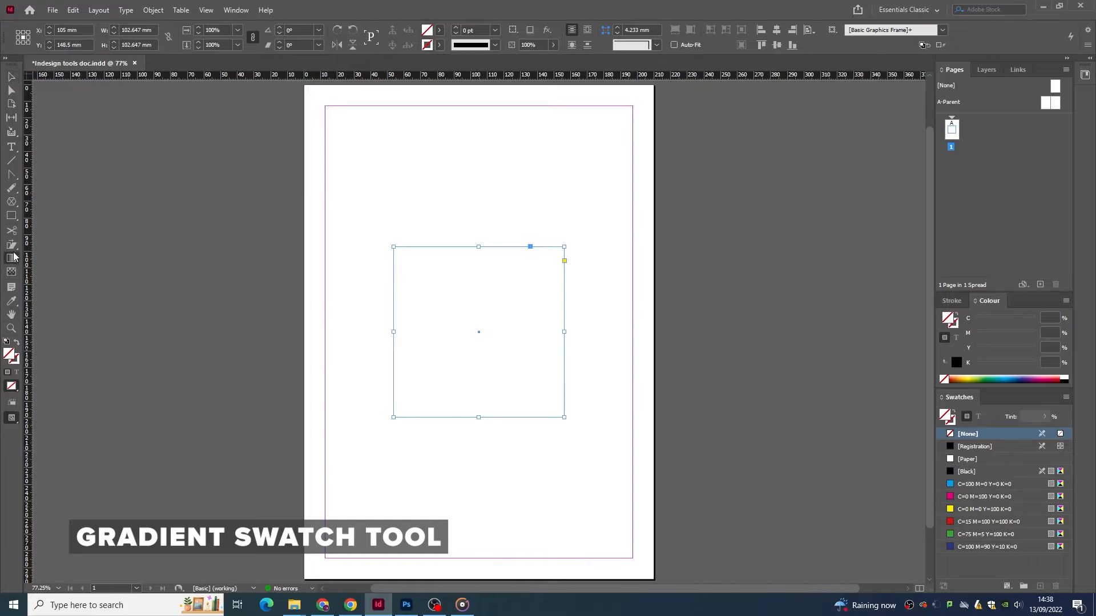
{"action": "left_click_drag", "start_coordinate": [378, 312], "coordinate": [588, 323]}
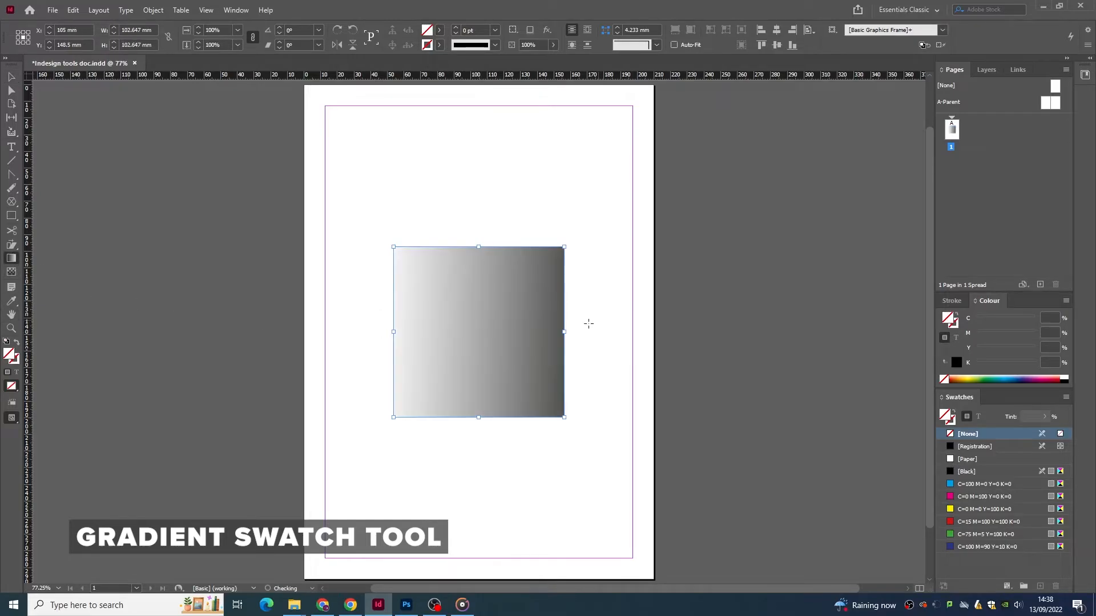
{"action": "left_click_drag", "start_coordinate": [541, 437], "coordinate": [386, 222]}
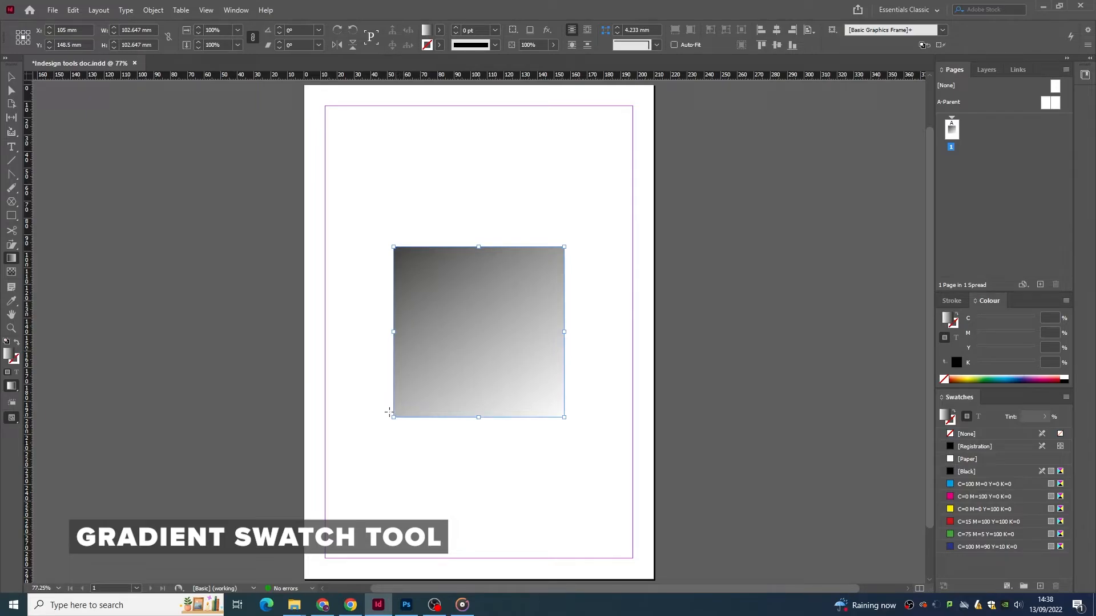
{"action": "left_click_drag", "start_coordinate": [389, 412], "coordinate": [580, 236]}
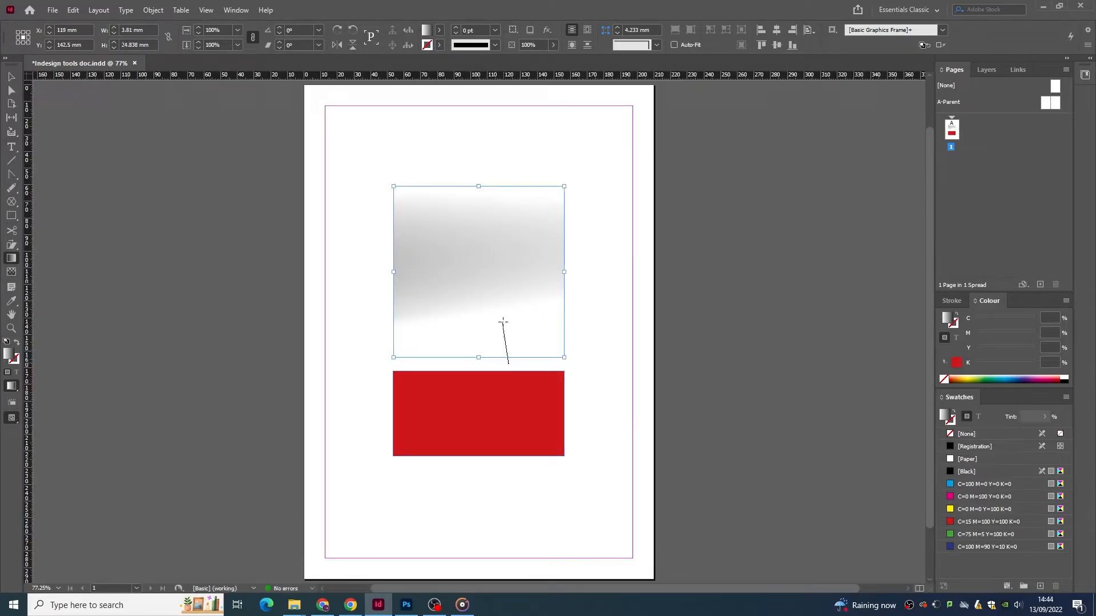
{"action": "left_click_drag", "start_coordinate": [502, 342], "coordinate": [489, 145]}
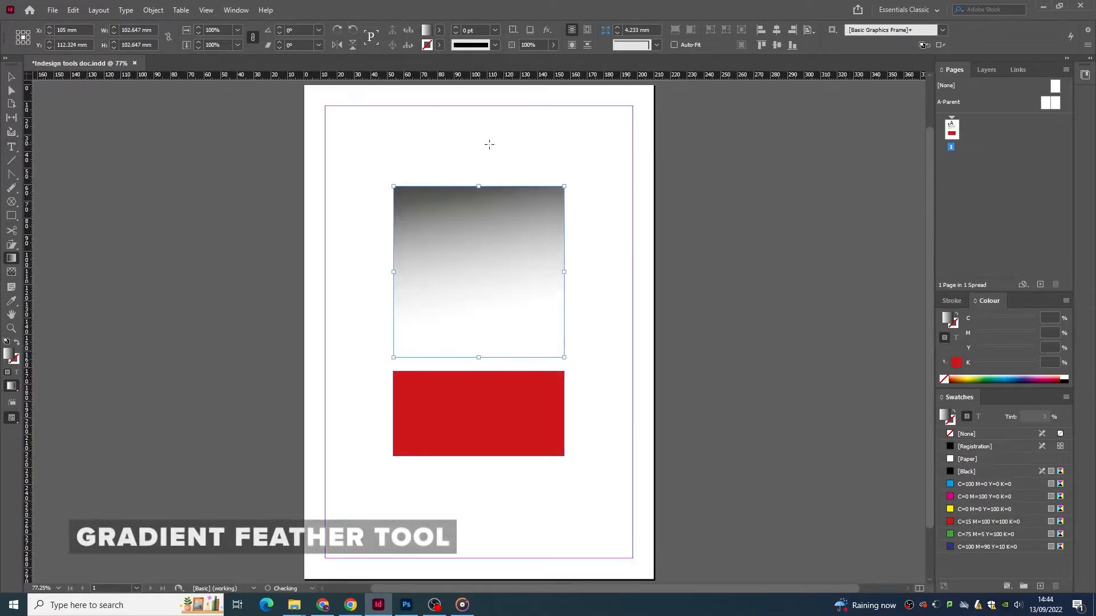
Fade the gradient square from bottom to top with the Gradient Feather tool, and move it down to overlap the red rectangle
{"action": "left_click", "coordinate": [14, 274]}
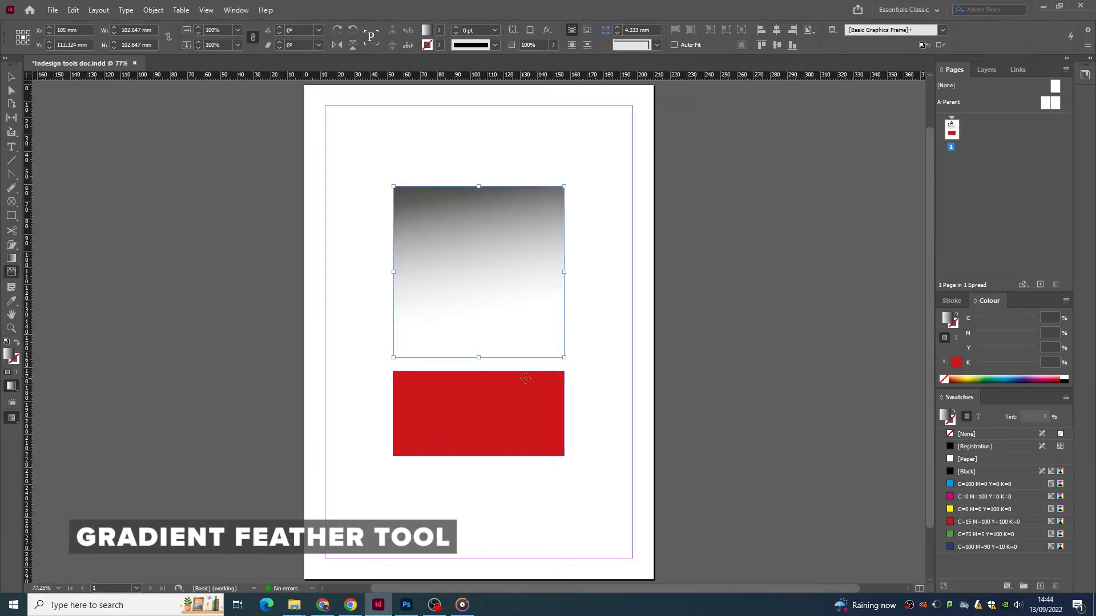
{"action": "left_click_drag", "start_coordinate": [518, 362], "coordinate": [489, 158]}
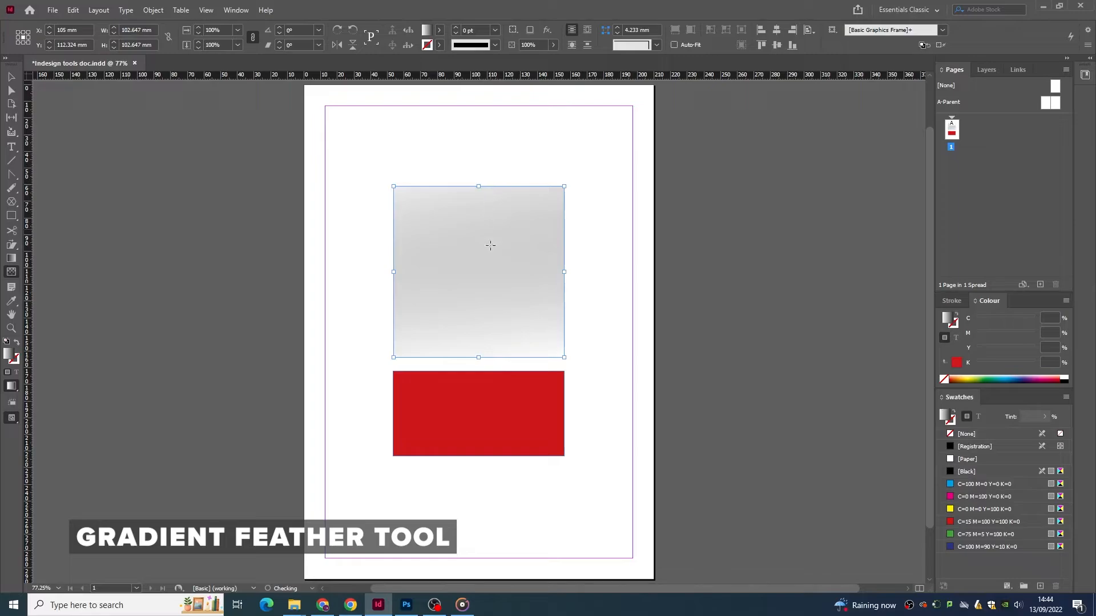
{"action": "left_click", "coordinate": [12, 77]}
{"action": "left_click_drag", "start_coordinate": [495, 267], "coordinate": [495, 304]}
Move the red rectangle up behind the feathered square, then shift it down and sideways beneath the square's faded edge
{"action": "left_click", "coordinate": [488, 431]}
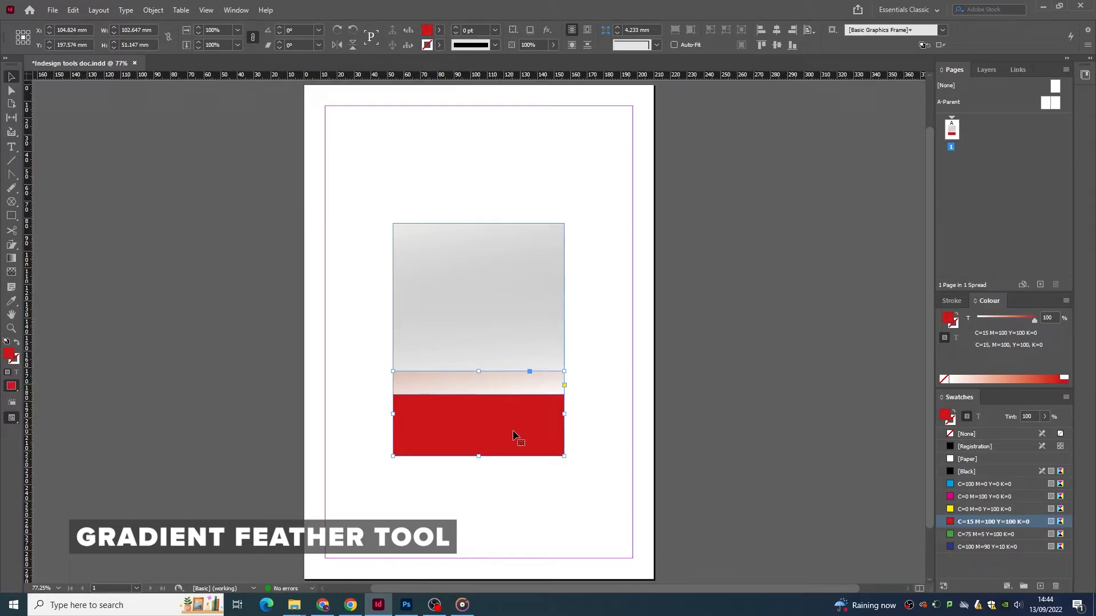
{"action": "left_click", "coordinate": [591, 434]}
{"action": "left_click_drag", "start_coordinate": [487, 450], "coordinate": [464, 389]}
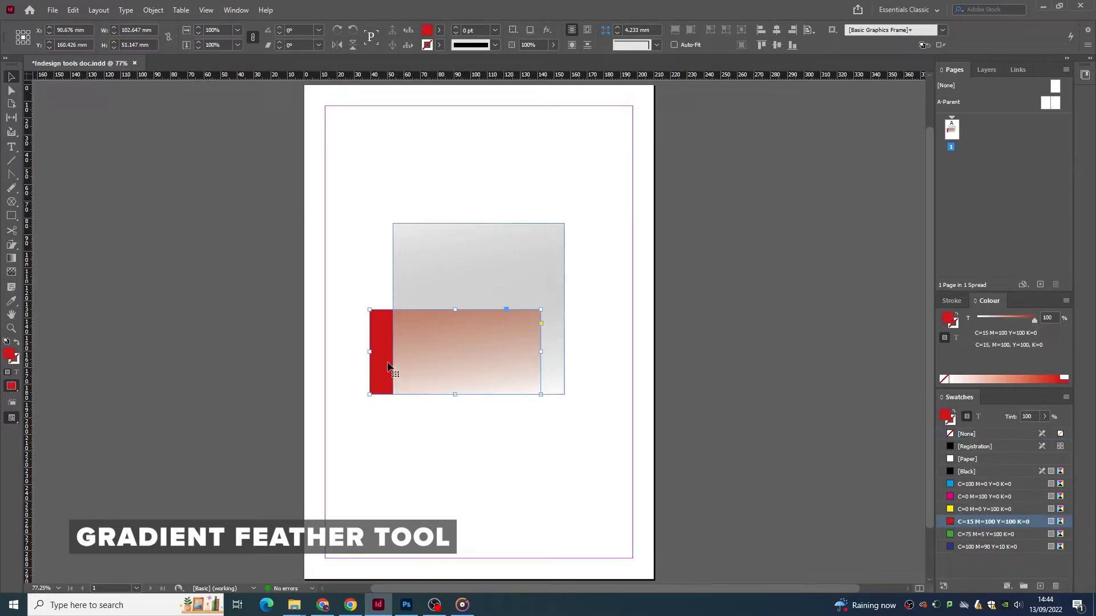
{"action": "left_click_drag", "start_coordinate": [388, 365], "coordinate": [379, 443]}
{"action": "left_click_drag", "start_coordinate": [445, 450], "coordinate": [532, 445]}
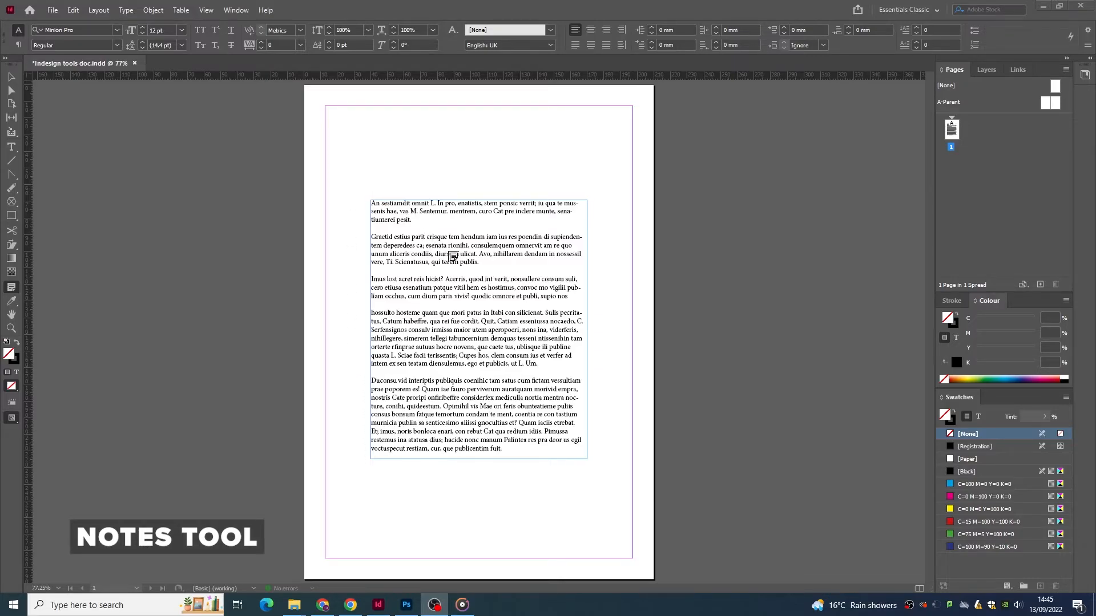
Insert a note reading "Hello note" at the start of the first paragraph with the Note tool
{"action": "left_click", "coordinate": [371, 204]}
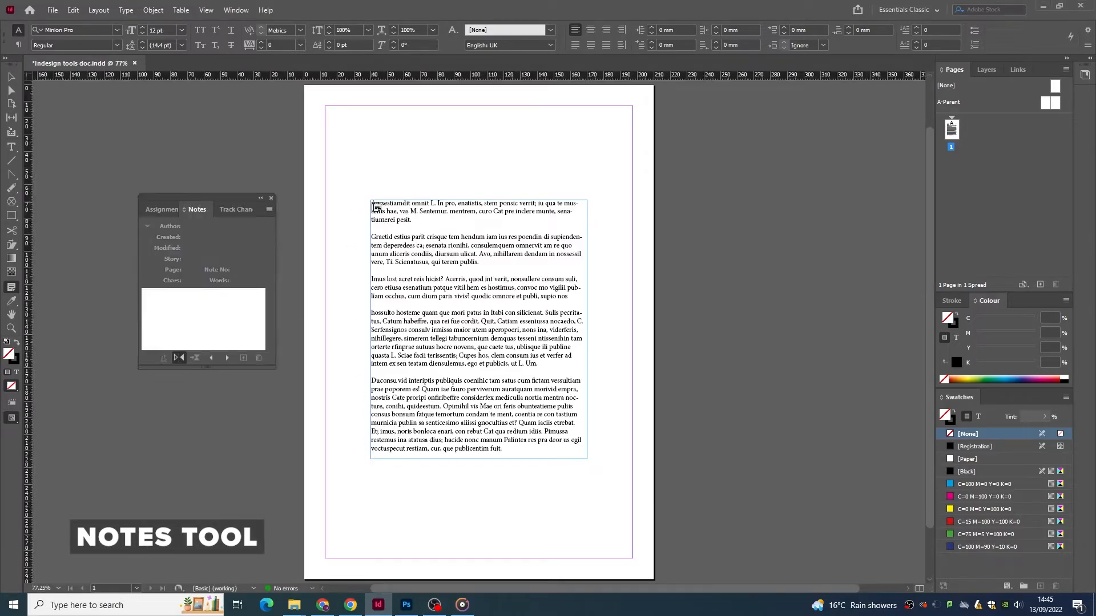
{"action": "type", "text": "H"}
{"action": "key", "text": "Caps_Lock"}
{"action": "type", "text": "e"}
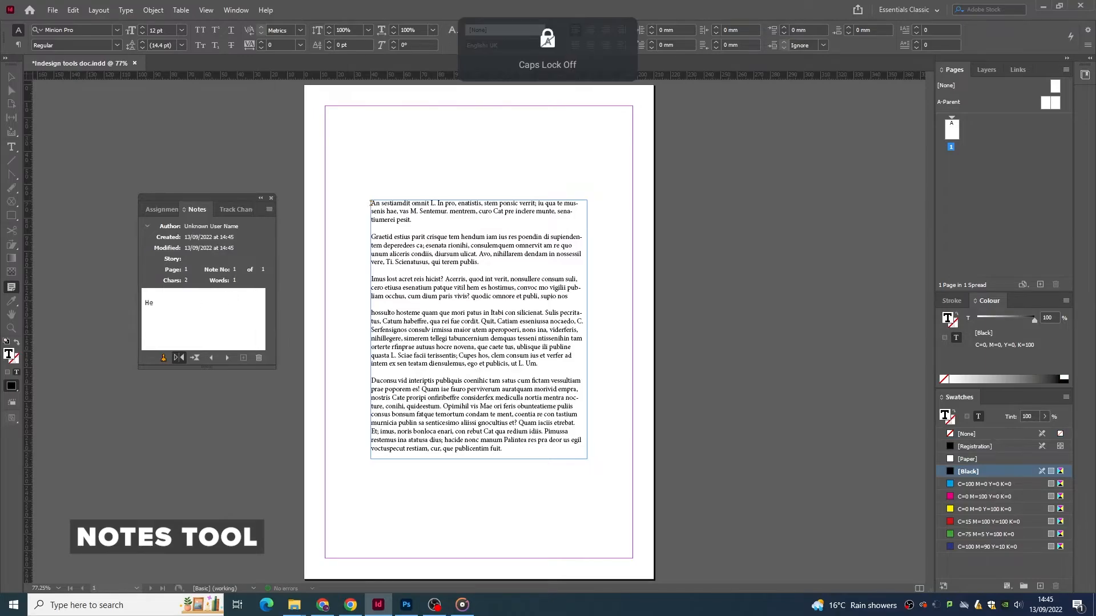
{"action": "type", "text": "llo"}
{"action": "type", "text": "w"}
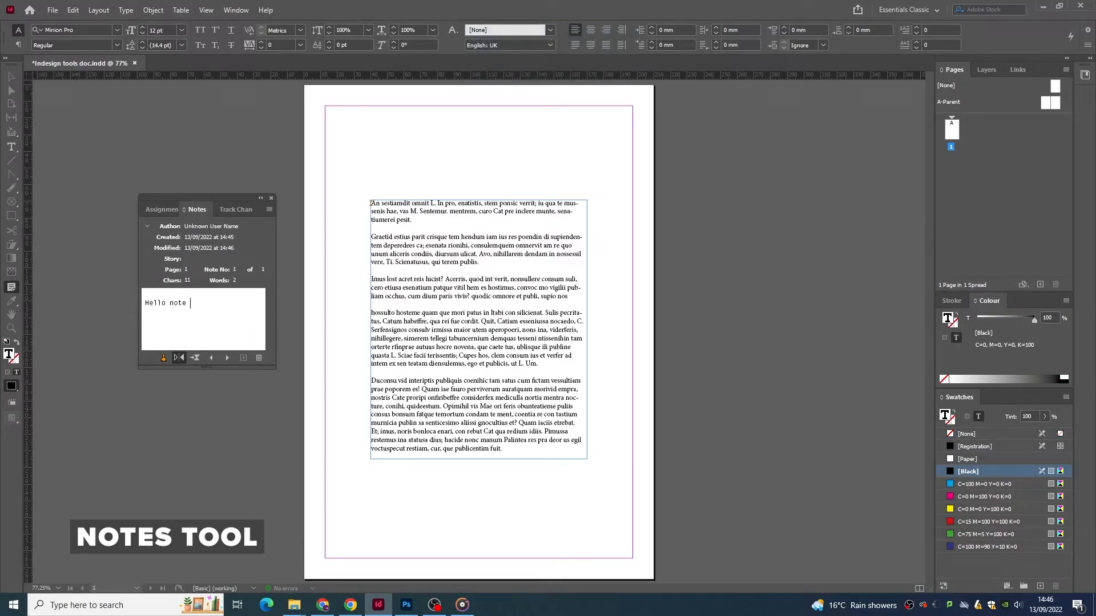
Add notes in the second, fourth and fifth paragraphs, writing "another change" in the last, and return to the first note
{"action": "left_click", "coordinate": [444, 237]}
{"action": "left_click", "coordinate": [407, 322]}
{"action": "left_click", "coordinate": [531, 399]}
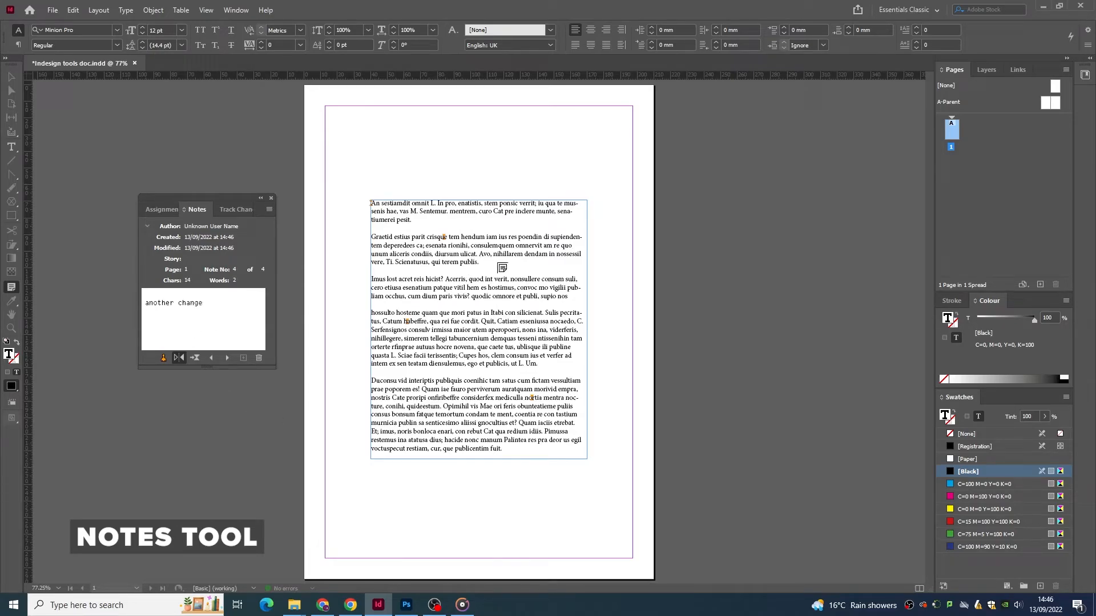
{"action": "left_click", "coordinate": [371, 203]}
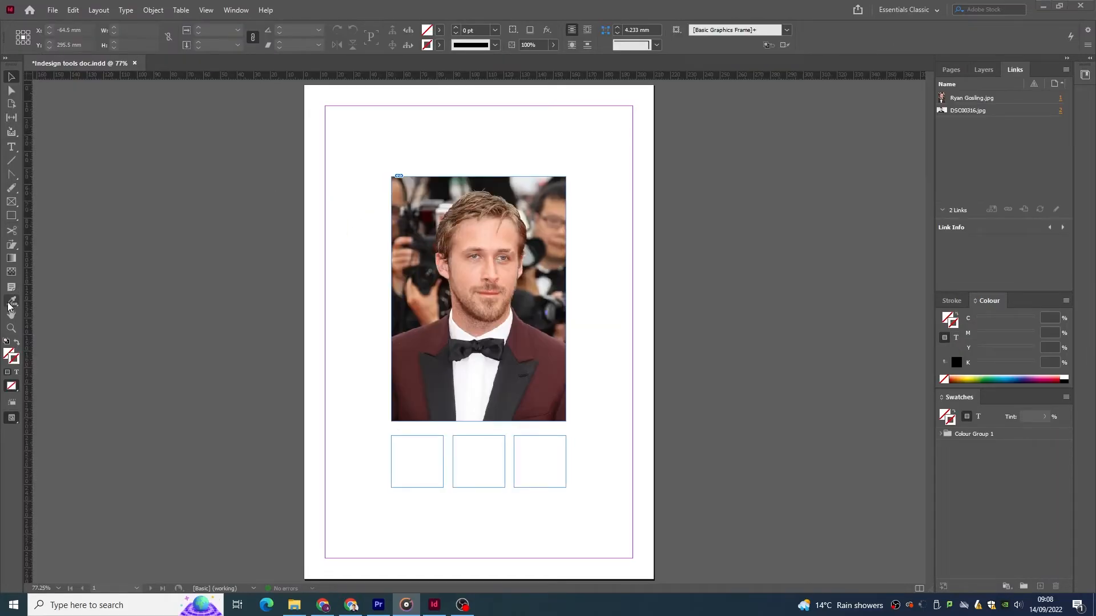
Extract a colour theme from the portrait photo with the Colour Theme tool and choose the Colourful variant
{"action": "left_click", "coordinate": [9, 302]}
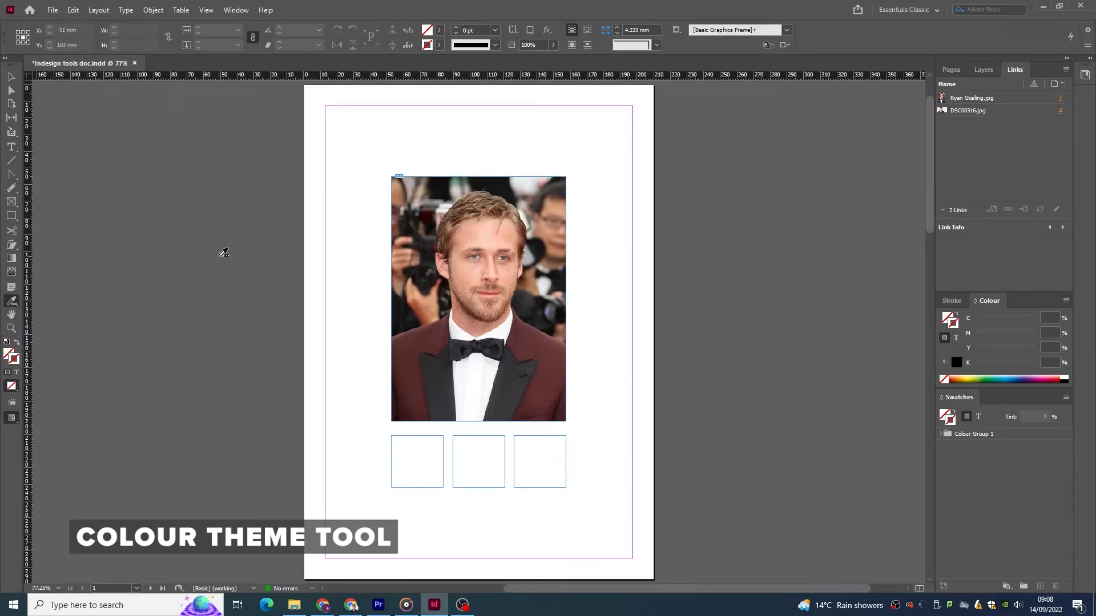
{"action": "left_click", "coordinate": [457, 275]}
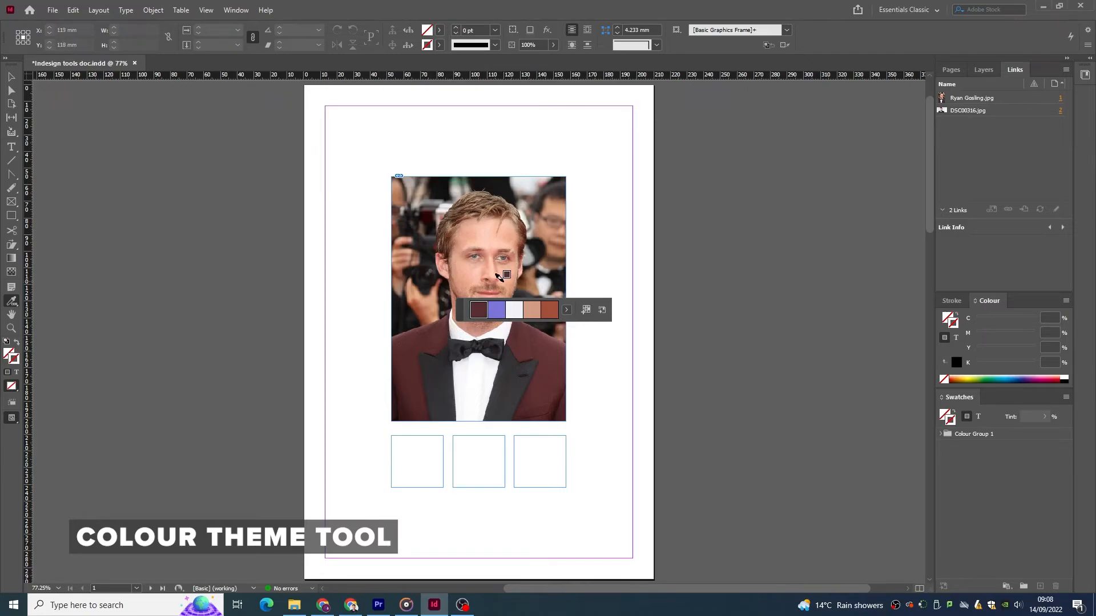
{"action": "left_click", "coordinate": [568, 310]}
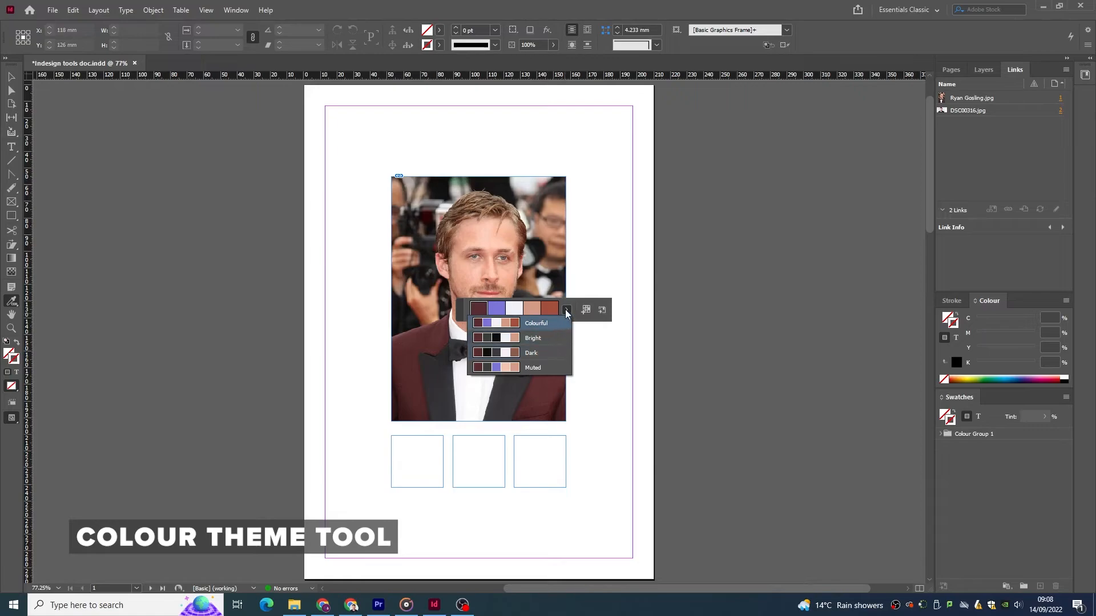
{"action": "left_click", "coordinate": [543, 323]}
Fill the three squares below the photo with the theme's maroon, purple and off-white, and add the theme to the swatches
{"action": "left_click", "coordinate": [398, 463]}
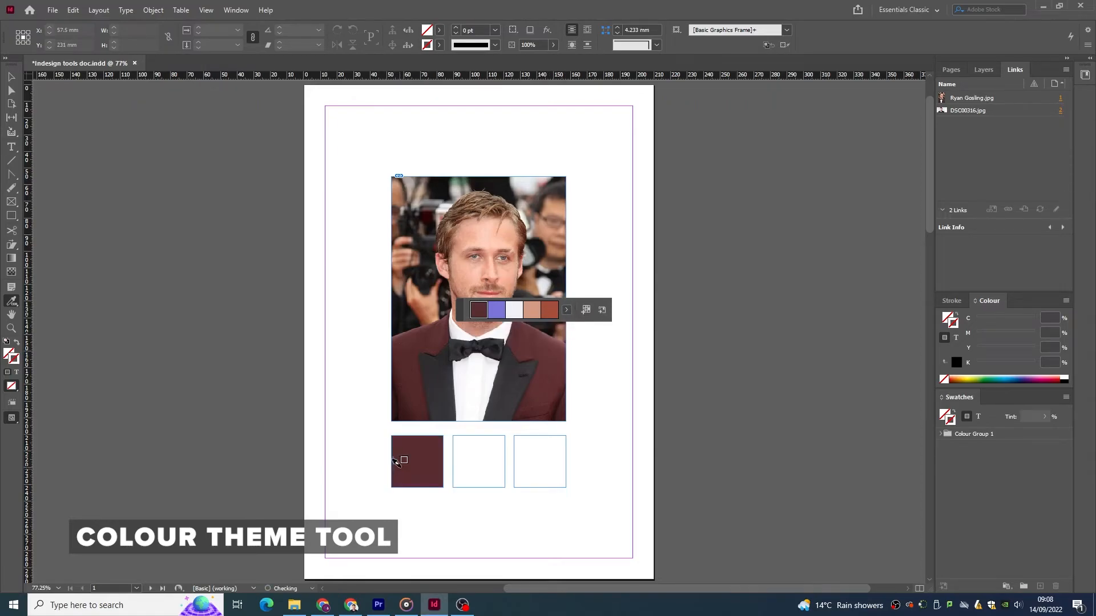
{"action": "left_click", "coordinate": [497, 311]}
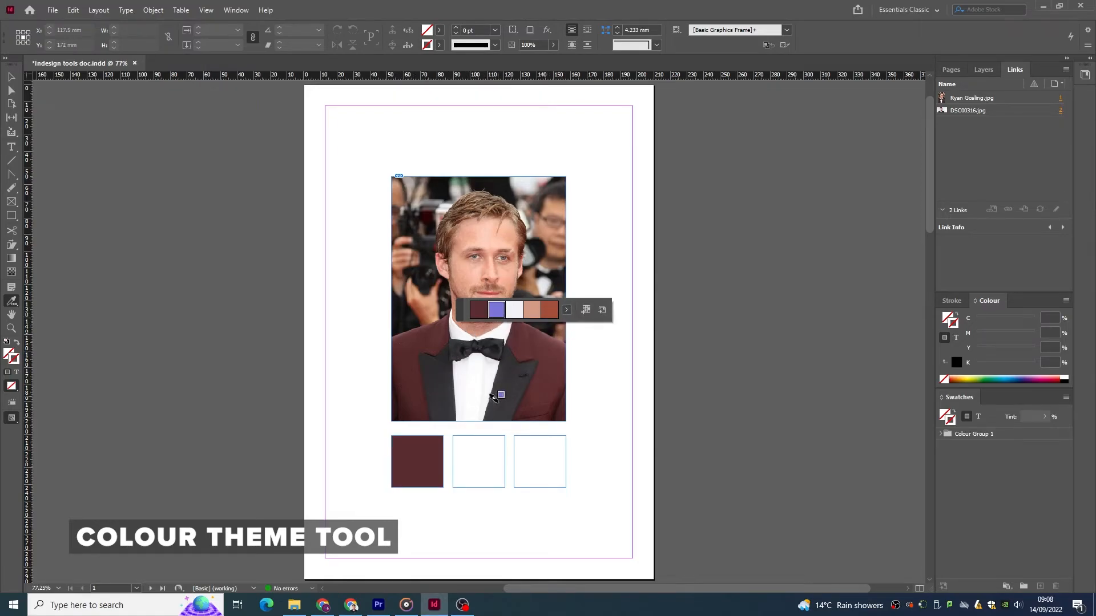
{"action": "left_click", "coordinate": [481, 453]}
{"action": "left_click", "coordinate": [514, 313]}
{"action": "left_click", "coordinate": [533, 450]}
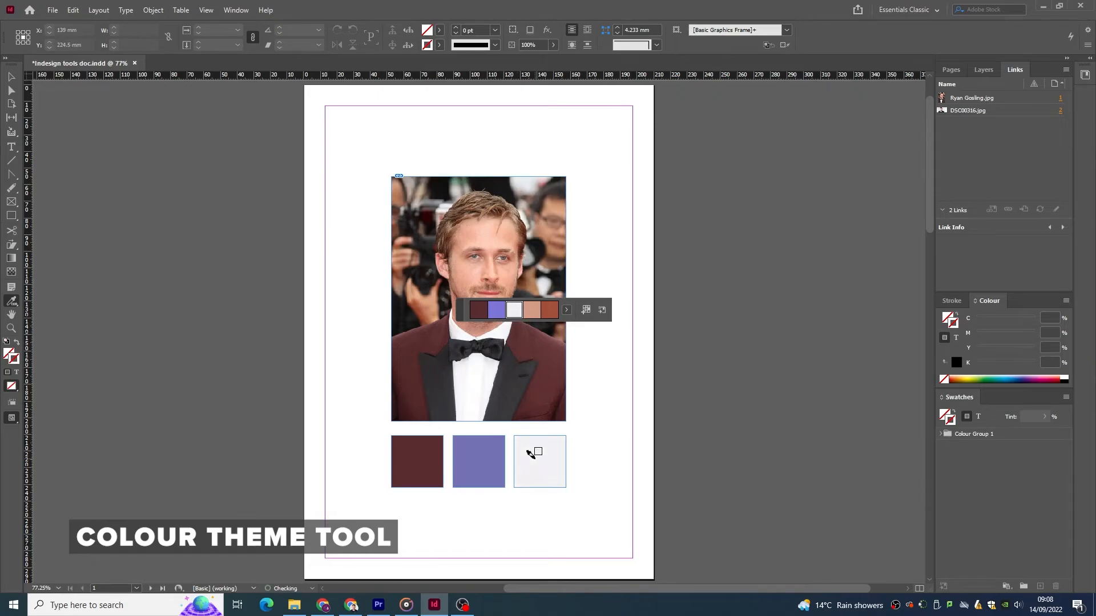
{"action": "left_click", "coordinate": [586, 310]}
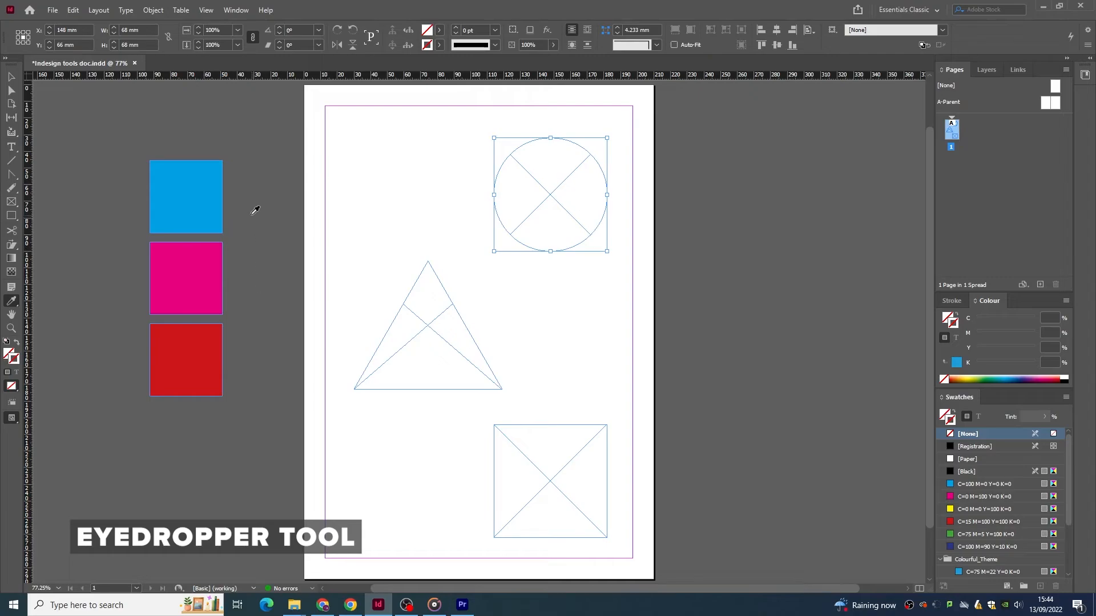
Copy the cyan square's fill to the circle and the magenta square's fill to the triangle with the Eyedropper tool
{"action": "left_click", "coordinate": [200, 188]}
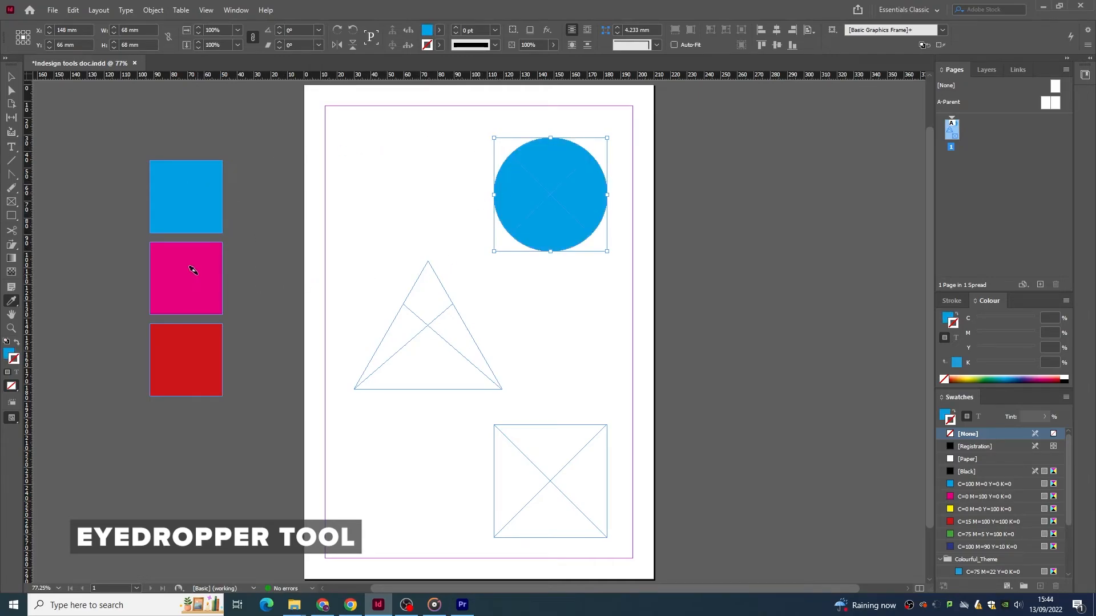
{"action": "left_click", "coordinate": [12, 76]}
{"action": "left_click", "coordinate": [178, 284]}
{"action": "left_click", "coordinate": [429, 323]}
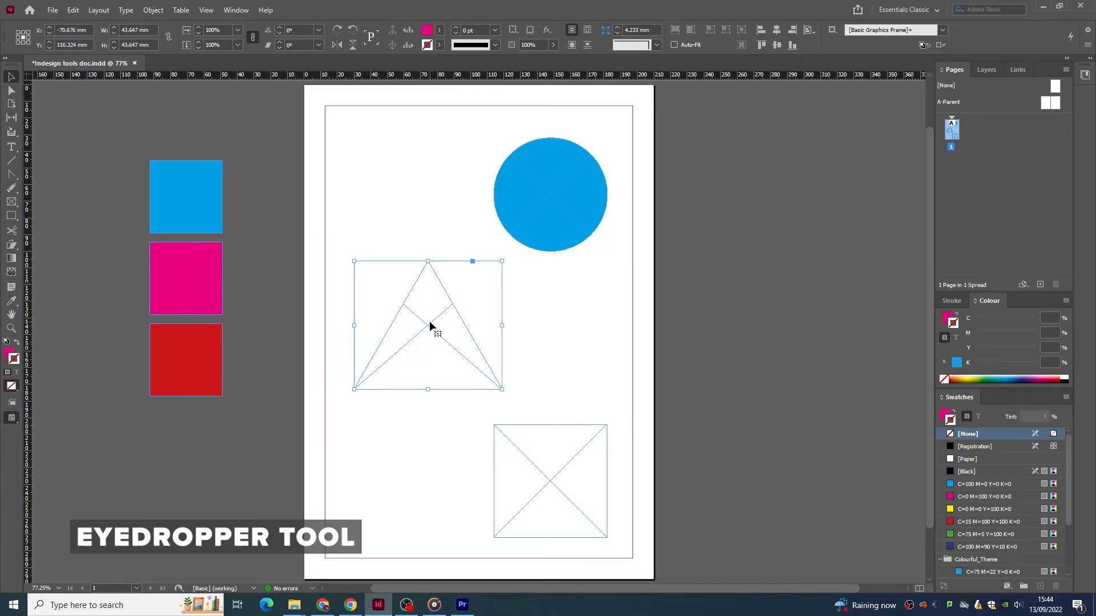
{"action": "left_click", "coordinate": [11, 301]}
{"action": "left_click", "coordinate": [206, 272]}
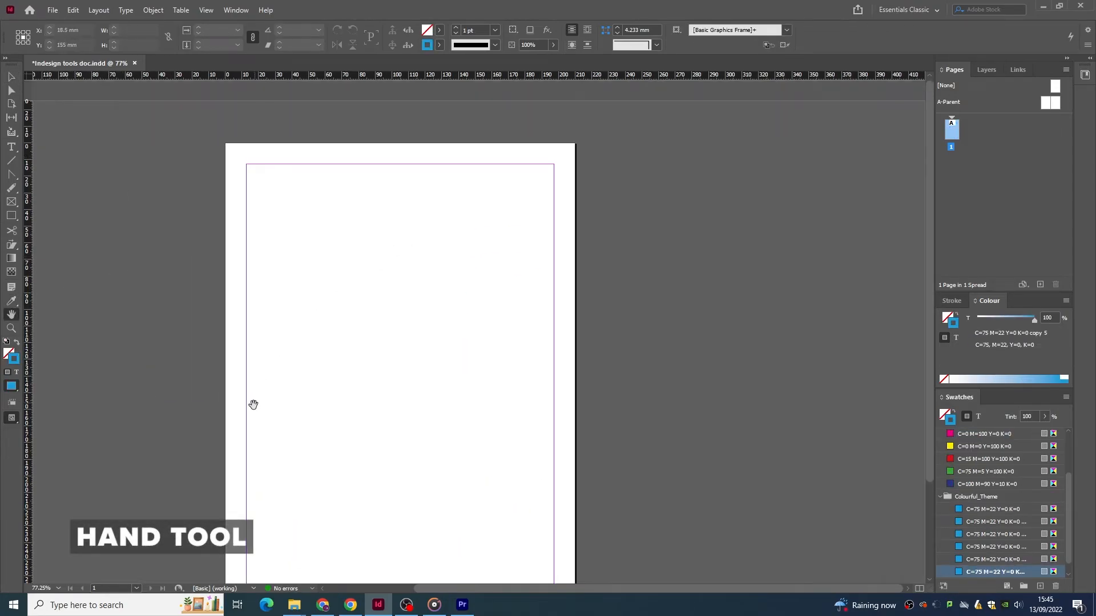
Pan around the blank page in different directions with the Hand tool, including at 150% zoom
{"action": "left_click_drag", "start_coordinate": [253, 404], "coordinate": [399, 257]}
{"action": "left_click_drag", "start_coordinate": [646, 382], "coordinate": [521, 451]}
{"action": "left_click_drag", "start_coordinate": [345, 304], "coordinate": [469, 304]}
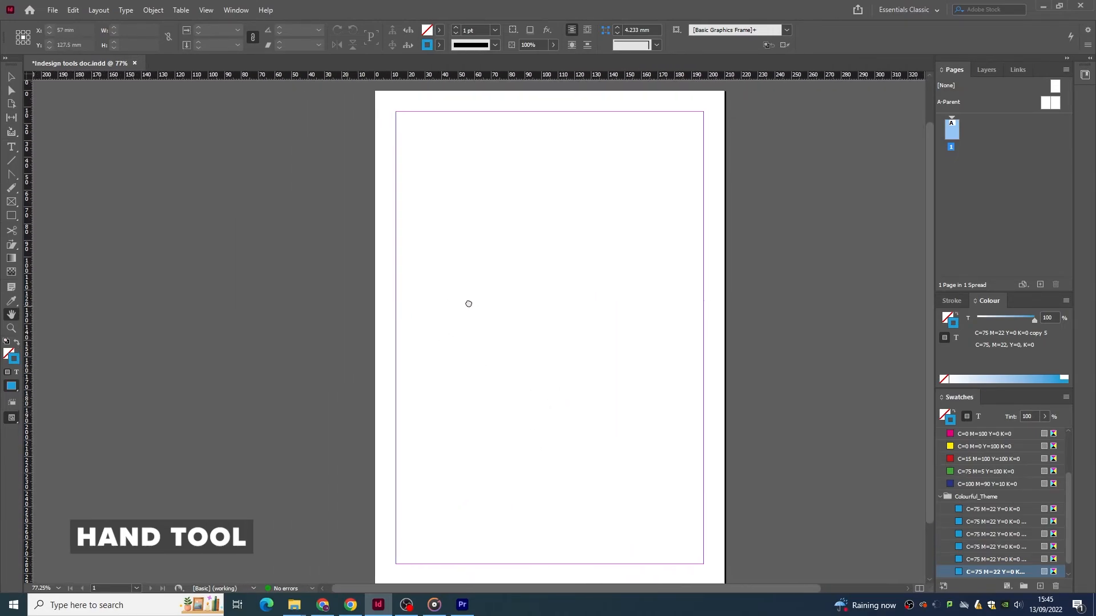
{"action": "left_click_drag", "start_coordinate": [291, 341], "coordinate": [274, 308]}
{"action": "left_click_drag", "start_coordinate": [501, 258], "coordinate": [498, 288]}
{"action": "scroll", "coordinate": [551, 316], "scroll_direction": "up", "scroll_amount": 3}
{"action": "left_click_drag", "start_coordinate": [504, 249], "coordinate": [534, 411]}
{"action": "left_click_drag", "start_coordinate": [450, 200], "coordinate": [450, 174]}
{"action": "left_click_drag", "start_coordinate": [418, 434], "coordinate": [461, 222]}
{"action": "left_click_drag", "start_coordinate": [465, 450], "coordinate": [434, 254]}
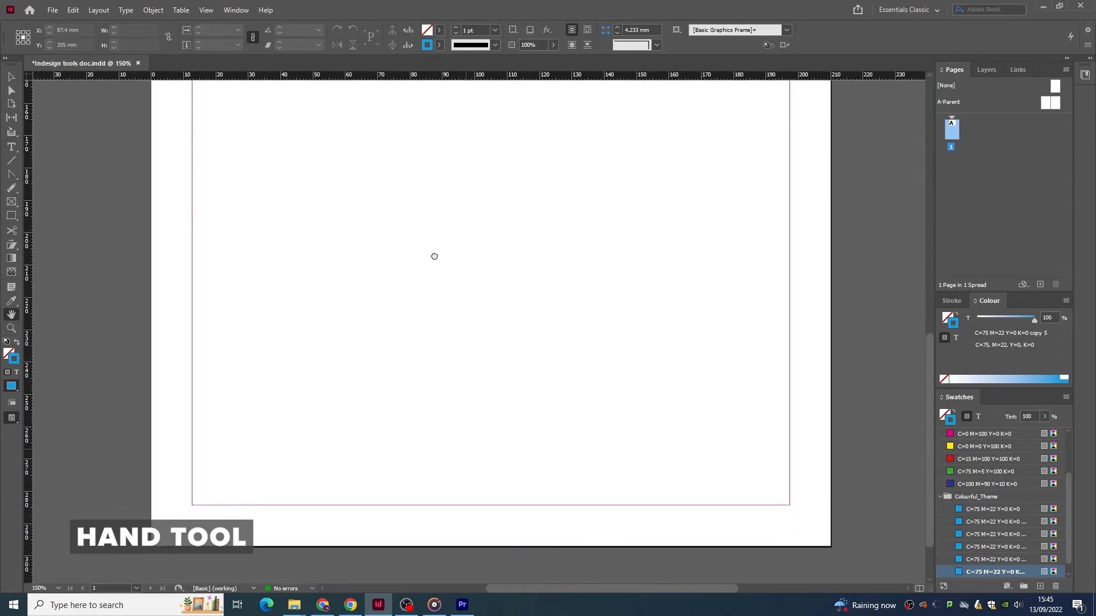
{"action": "left_click_drag", "start_coordinate": [505, 462], "coordinate": [477, 408]}
{"action": "left_click_drag", "start_coordinate": [455, 228], "coordinate": [455, 477]}
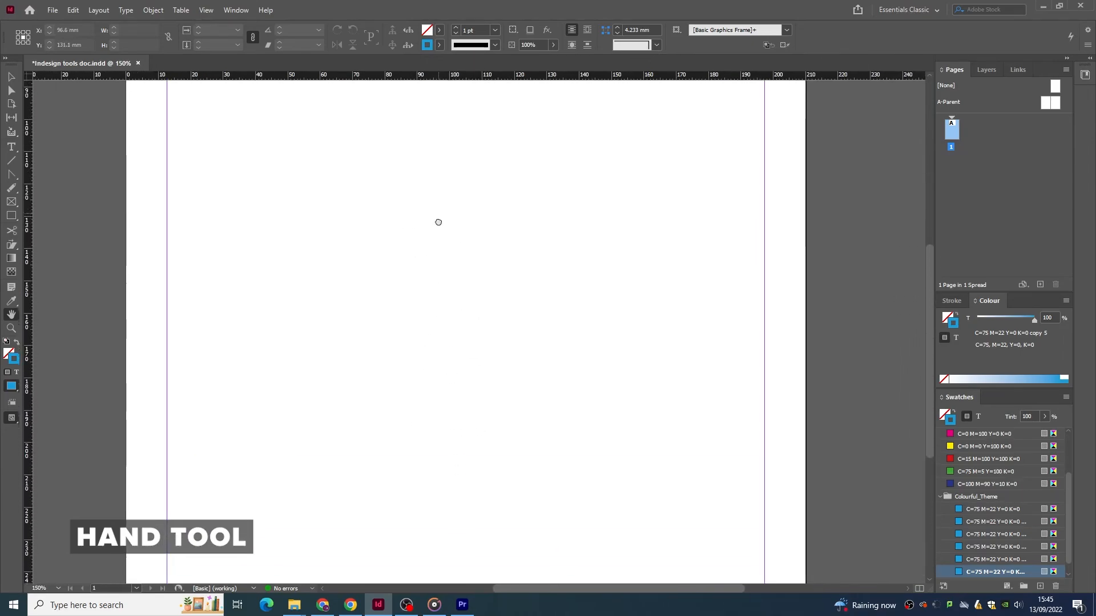
{"action": "left_click_drag", "start_coordinate": [438, 223], "coordinate": [438, 356]}
{"action": "left_click_drag", "start_coordinate": [545, 341], "coordinate": [589, 326]}
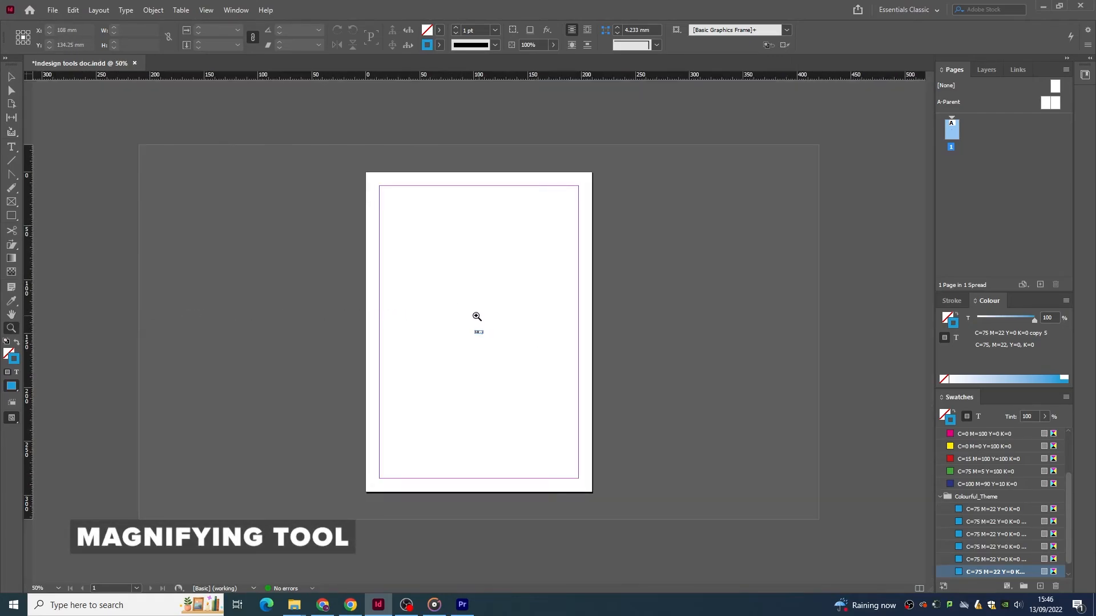
Magnify the small "Hi :)" text in the middle of the page to 600% with the Zoom tool
{"action": "left_click", "coordinate": [477, 326]}
{"action": "left_click", "coordinate": [479, 350]}
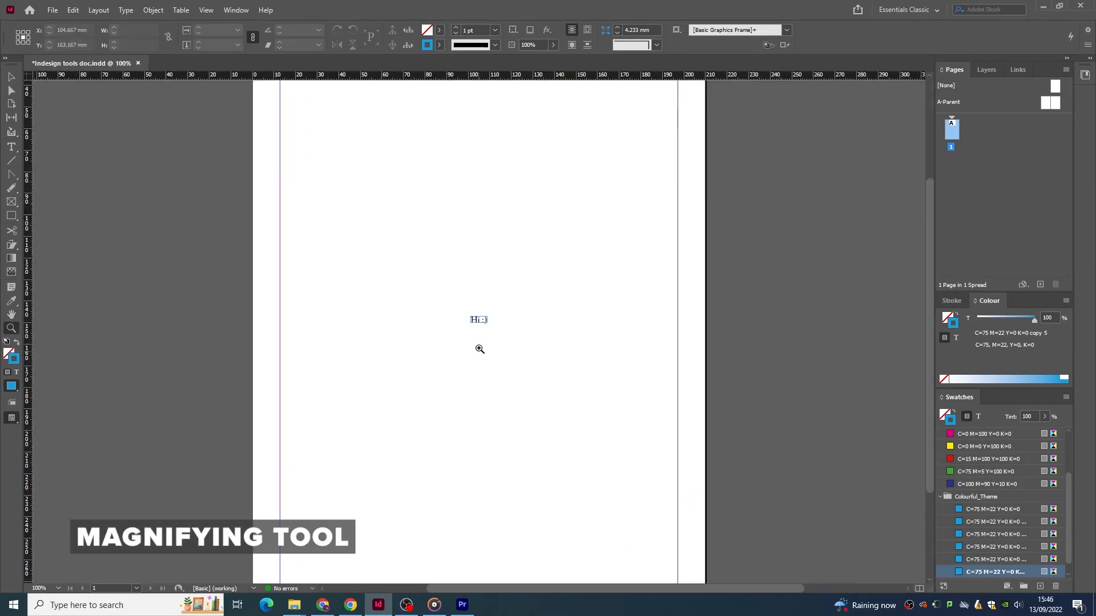
{"action": "left_click", "coordinate": [483, 331]}
{"action": "left_click", "coordinate": [498, 325]}
{"action": "left_click", "coordinate": [467, 336]}
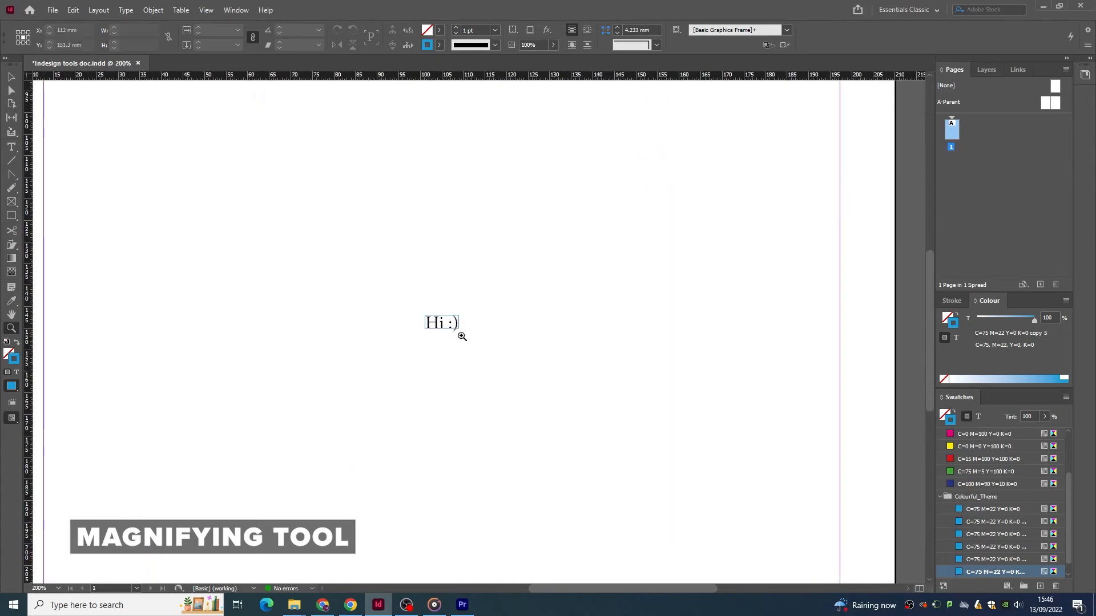
{"action": "left_click", "coordinate": [413, 337]}
{"action": "left_click", "coordinate": [521, 281]}
{"action": "left_click", "coordinate": [550, 369]}
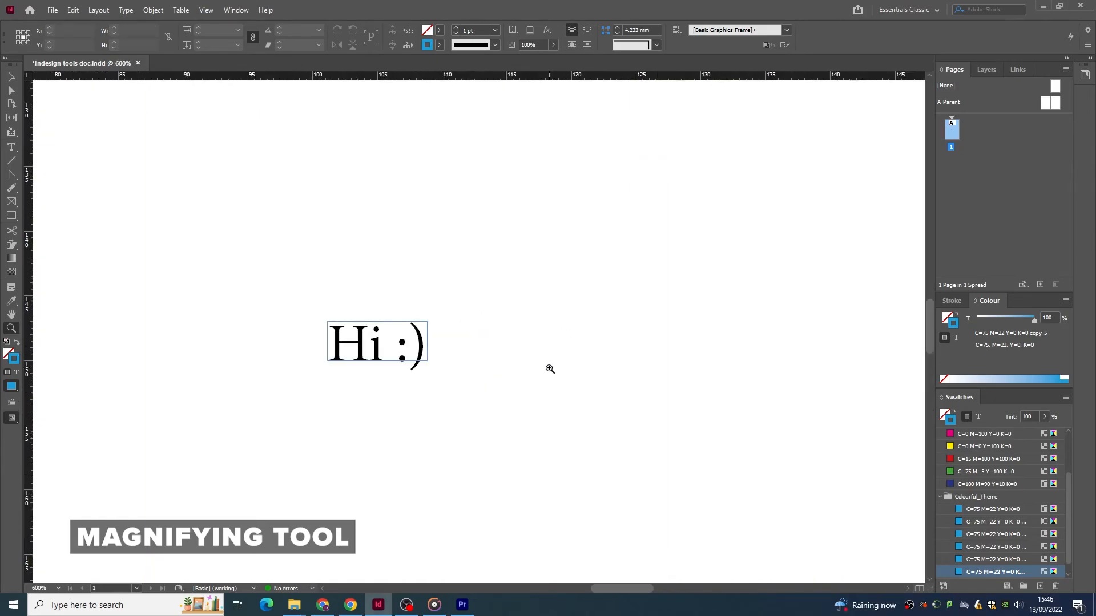
Zoom out from the "Hi :)" text with the Zoom tool until the page is shown at 5%
{"action": "left_click", "coordinate": [515, 367], "text": "alt"}
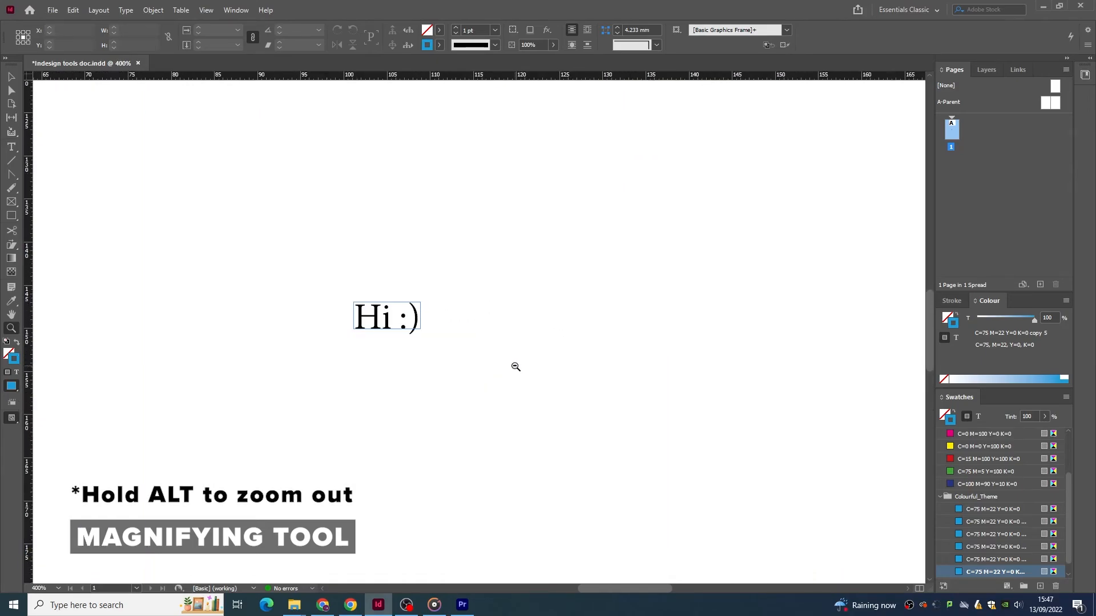
{"action": "left_click", "coordinate": [511, 363], "text": "alt"}
{"action": "left_click", "coordinate": [403, 284], "text": "alt"}
{"action": "left_click", "coordinate": [459, 312], "text": "alt"}
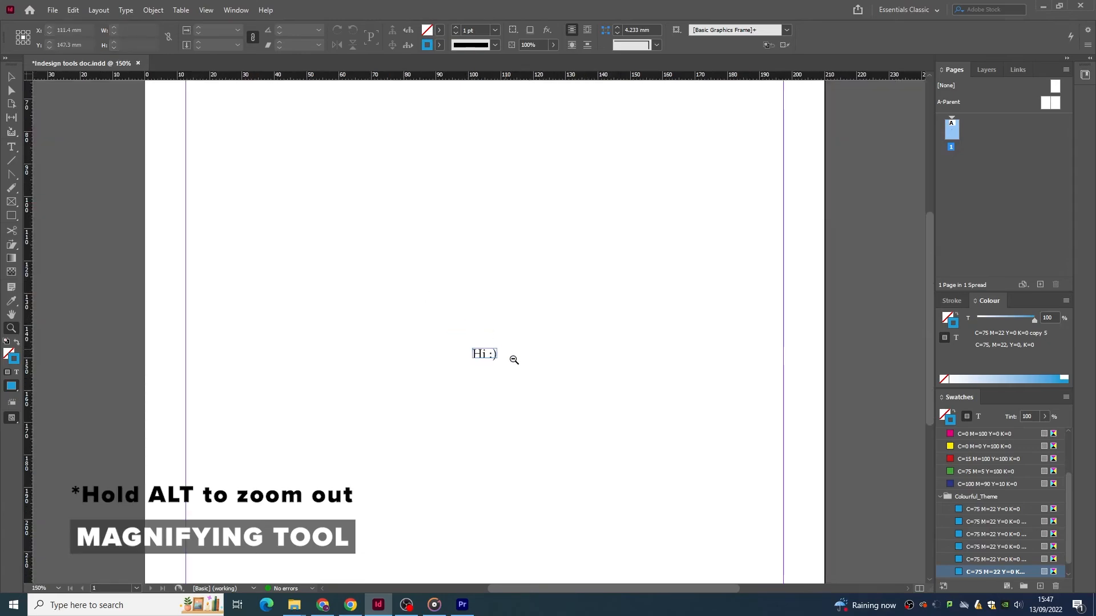
{"action": "left_click", "coordinate": [513, 360], "text": "alt"}
{"action": "left_click", "coordinate": [491, 344], "text": "alt"}
{"action": "left_click", "coordinate": [470, 323], "text": "alt"}
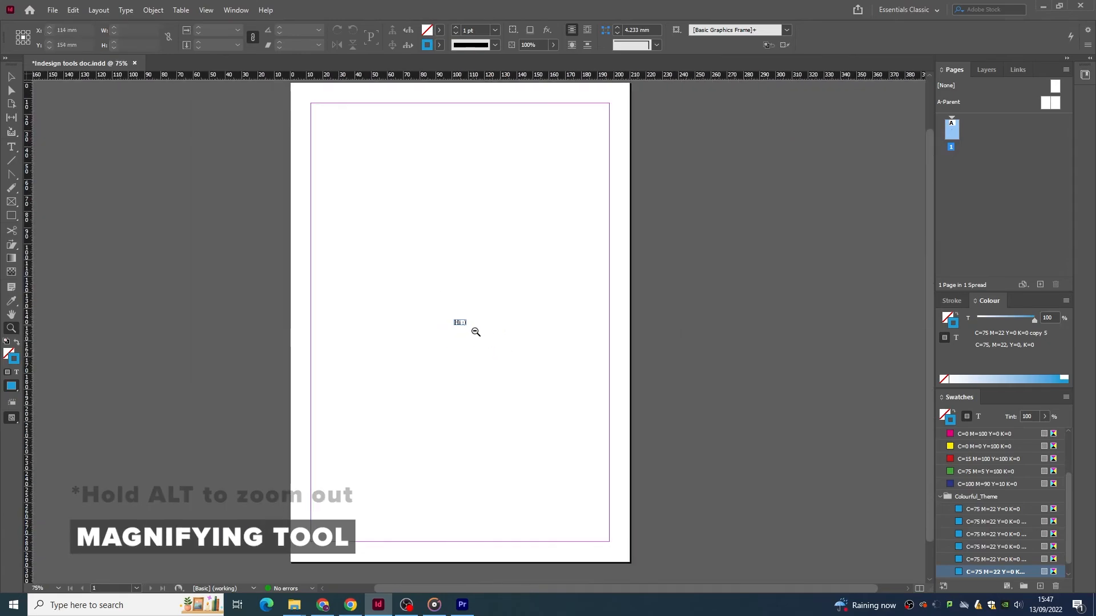
{"action": "left_click", "coordinate": [474, 331], "text": "alt"}
{"action": "left_click", "coordinate": [496, 342], "text": "alt"}
{"action": "left_click", "coordinate": [495, 341], "text": "alt"}
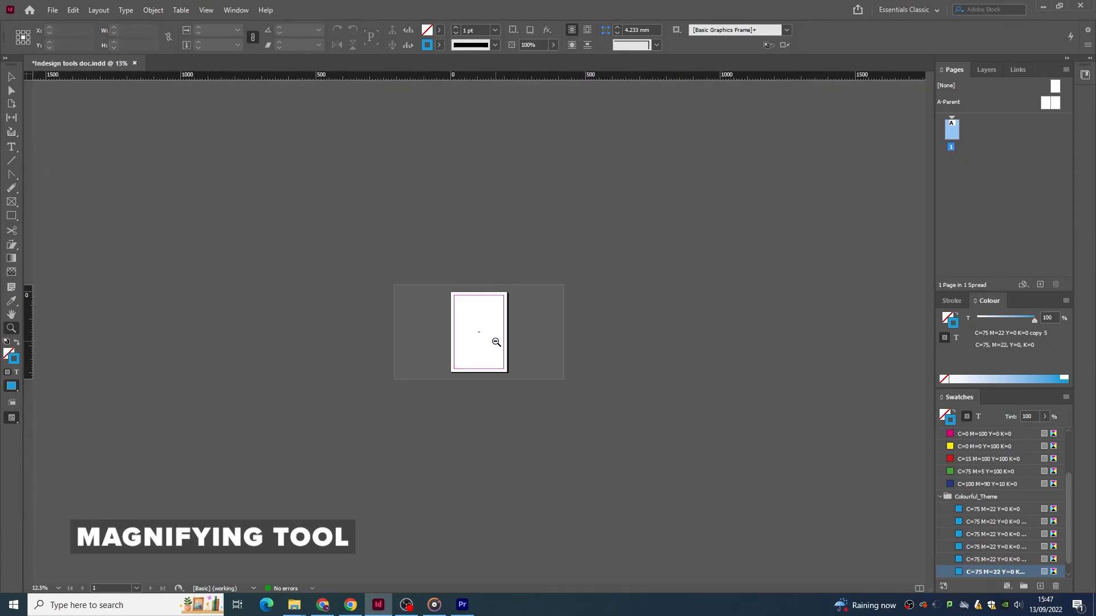
{"action": "left_click", "coordinate": [496, 341], "text": "alt"}
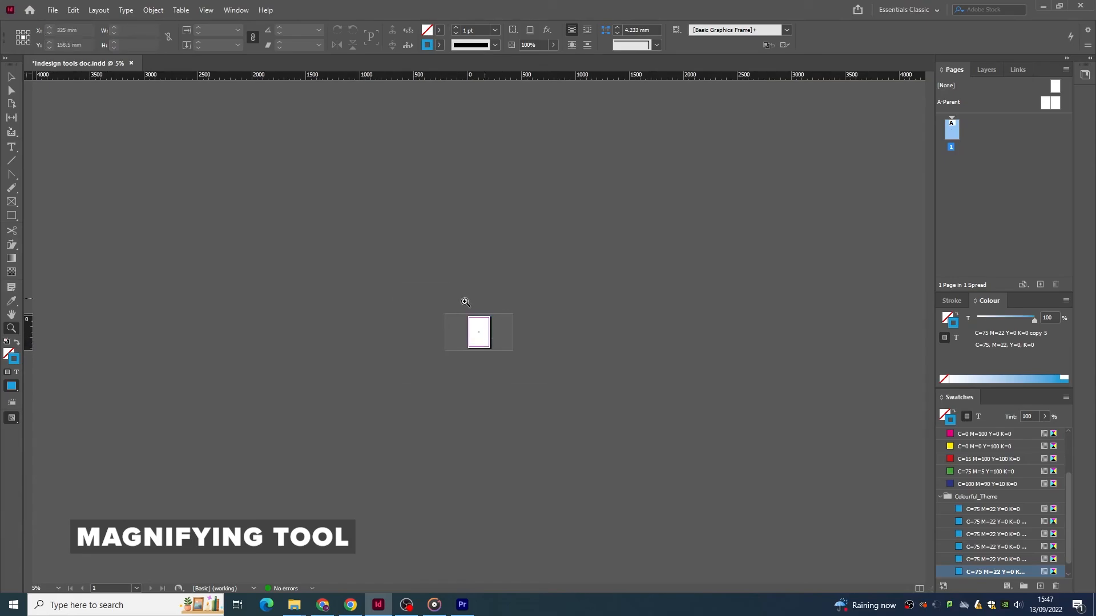
Zoom back in on the centre of the tiny page to 25% and one level further
{"action": "left_click", "coordinate": [483, 336]}
{"action": "left_click", "coordinate": [484, 335]}
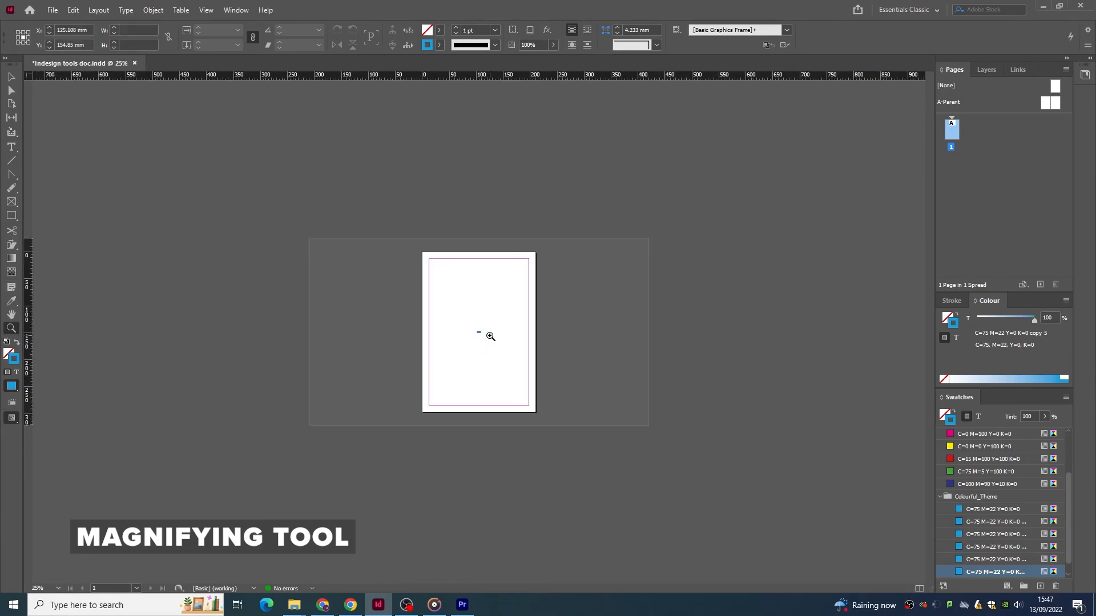
{"action": "left_click", "coordinate": [489, 331]}
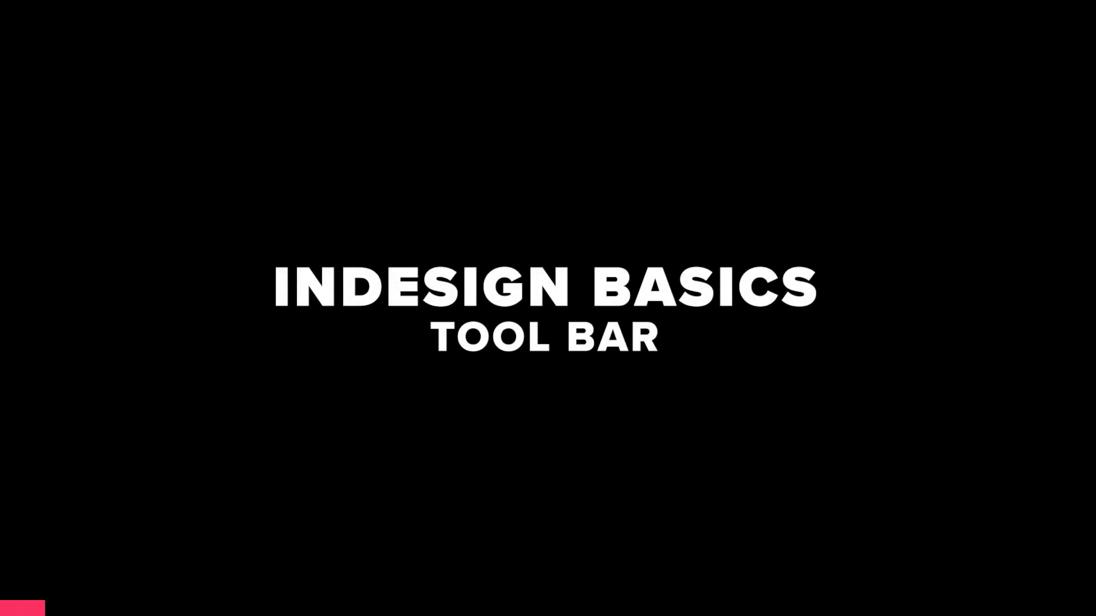